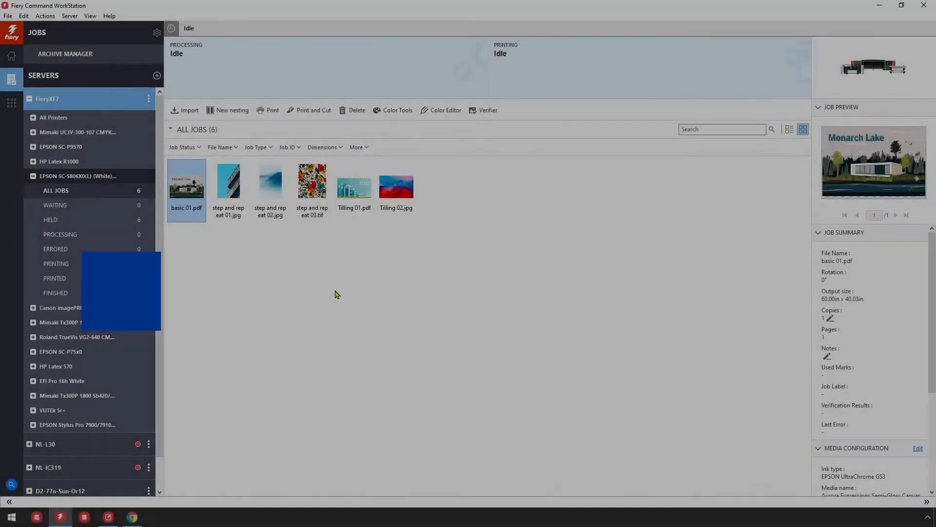
- Open the basic 01.pdf job for editing and set the image width to 40 inches with linked proportions
double_click(192, 195)
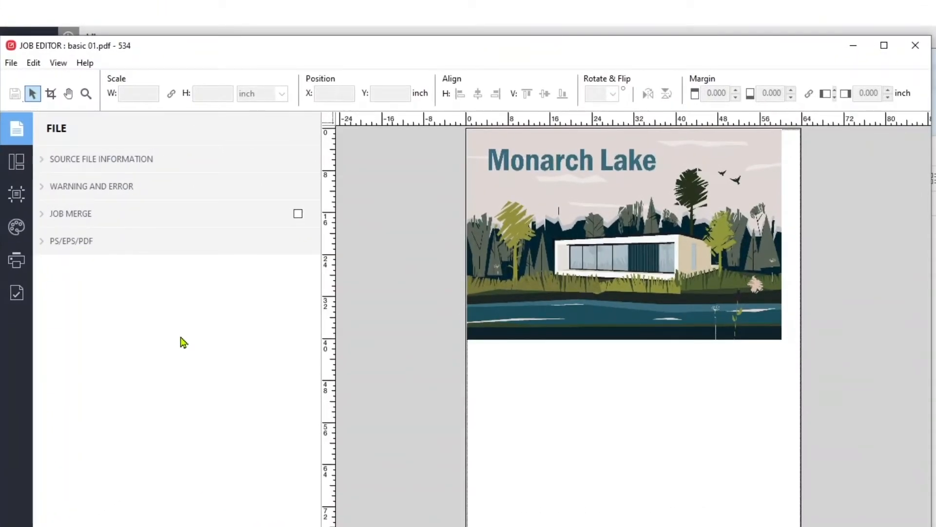
click(506, 259)
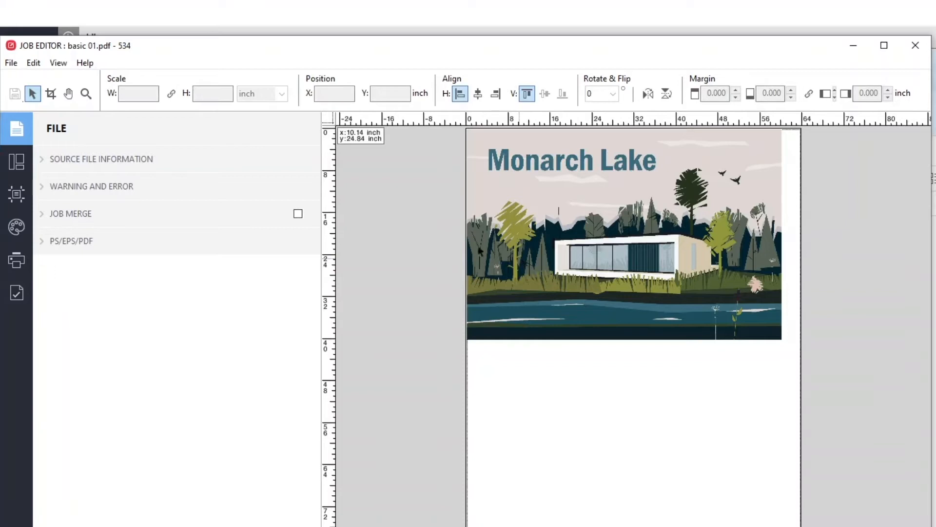
double_click(152, 95)
text(40)
key(Return)
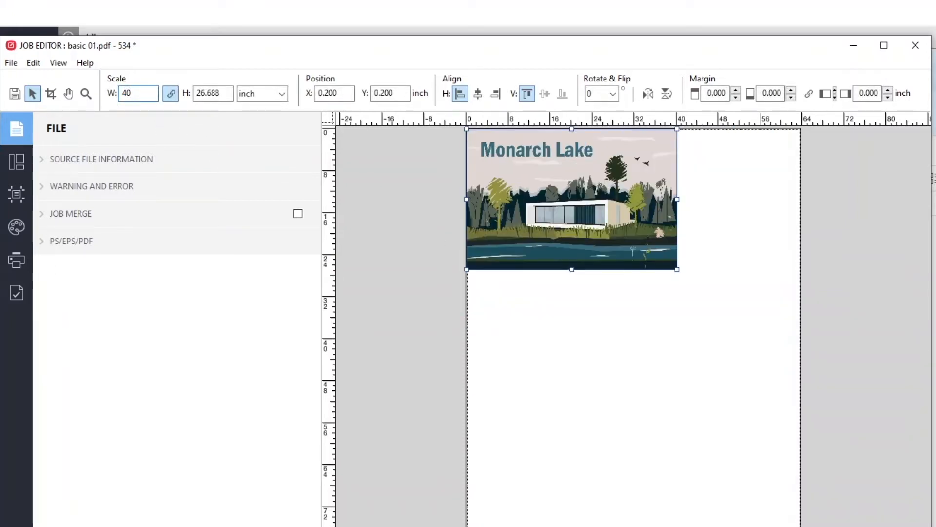
- Keep inches as the scale unit, reposition the image and center it horizontally on the media
click(281, 93)
click(282, 121)
key(Tab)
text(2)
key(Tab)
text(2)
key(Return)
click(479, 96)
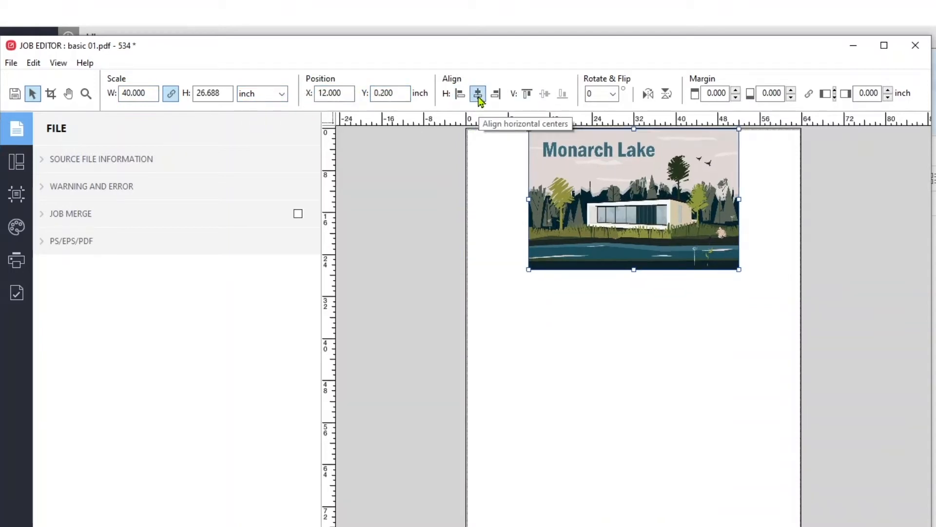
- Flip the Monarch Lake image horizontally while keeping its rotation at 0 degrees
click(615, 95)
click(616, 95)
click(648, 95)
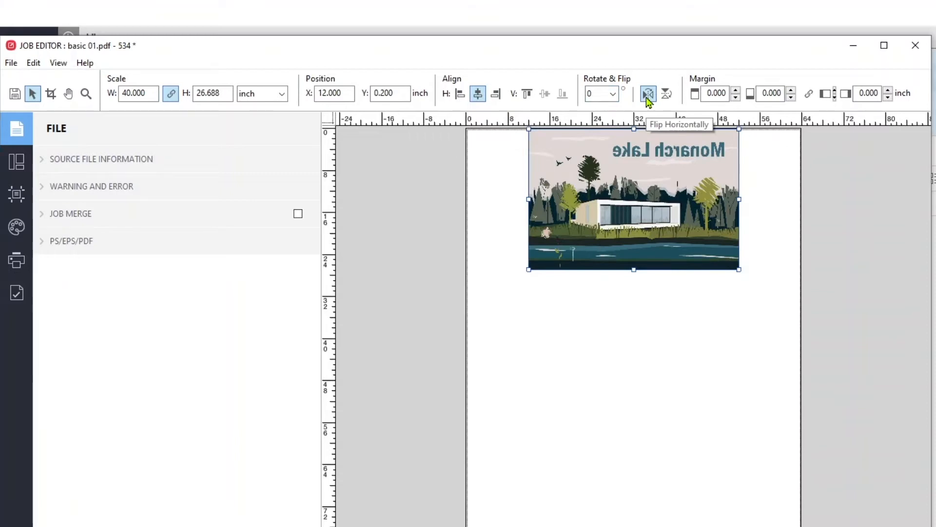
- Set all four margins around the image to 1 inch
drag(726, 96, 670, 104)
text(1)
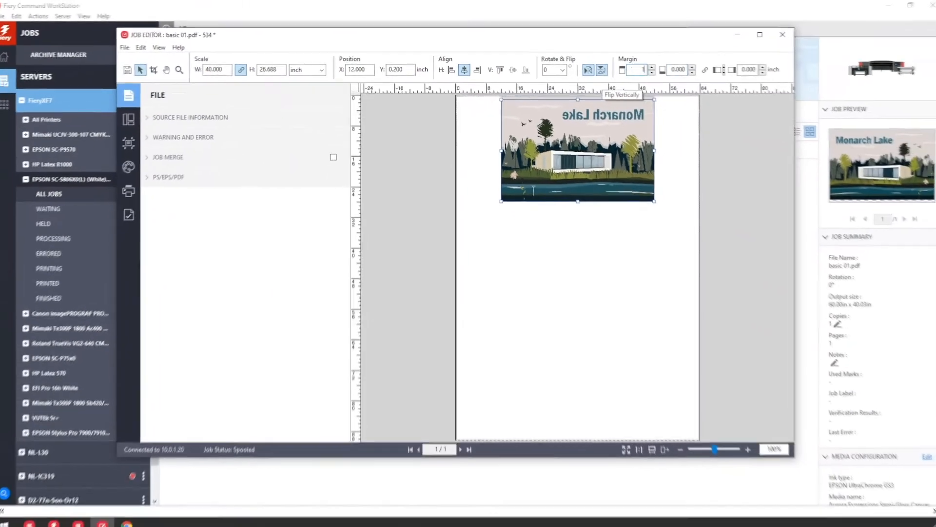
key(Tab)
text(1)
key(Tab)
text(1)
key(Tab)
text(1)
key(Tab)
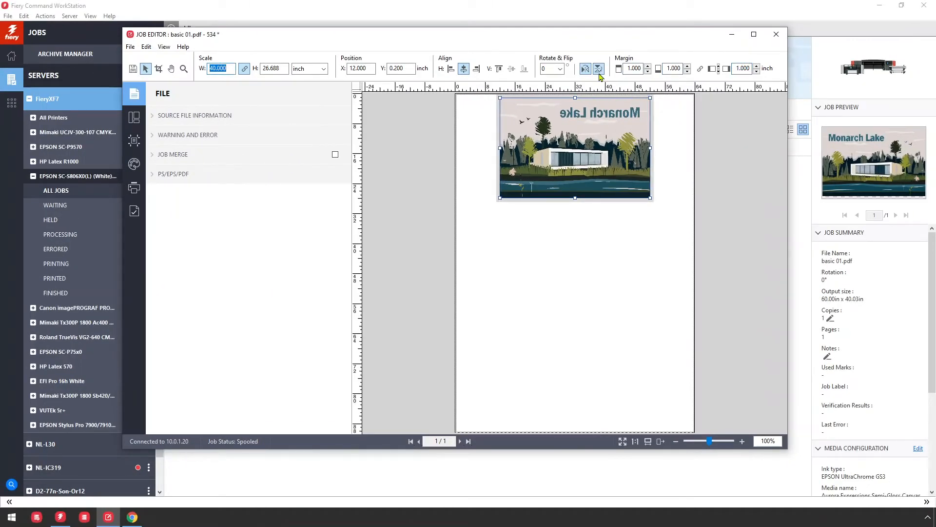
- Move the image lower on the media and realign it to the horizontal center
drag(581, 150, 603, 222)
drag(523, 171, 530, 216)
click(462, 73)
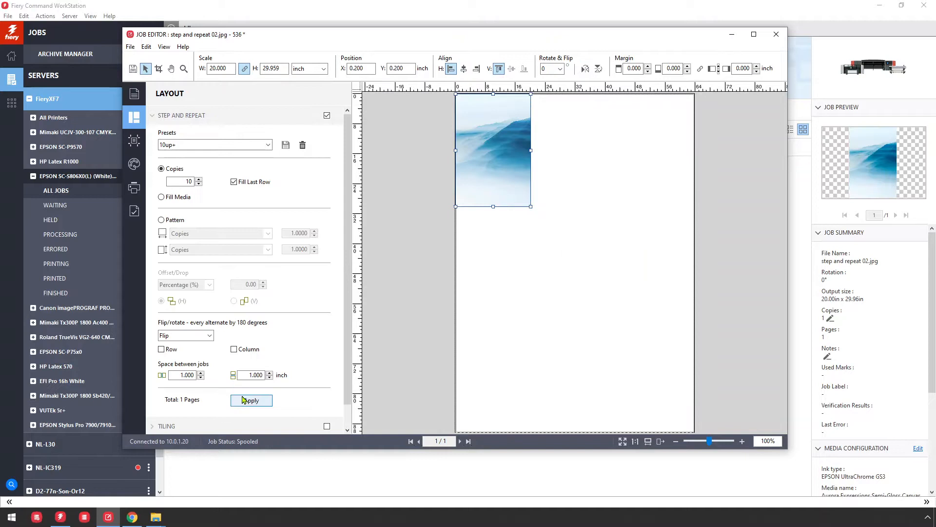
- Apply the 10up+ step and repeat preset to the step and repeat 02.jpg job
click(251, 400)
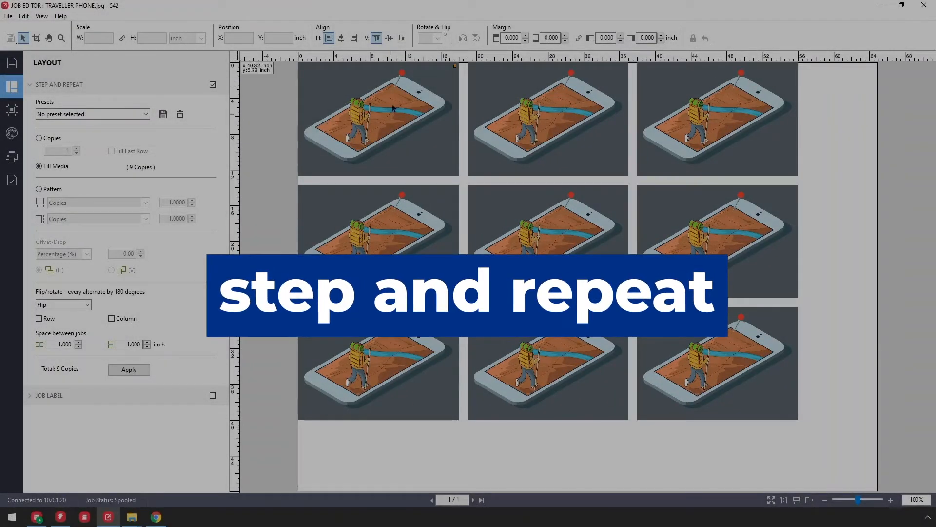
- Center the TRAVELLER PHONE.jpg step and repeat layout horizontally and vertically on the media
click(341, 38)
click(389, 37)
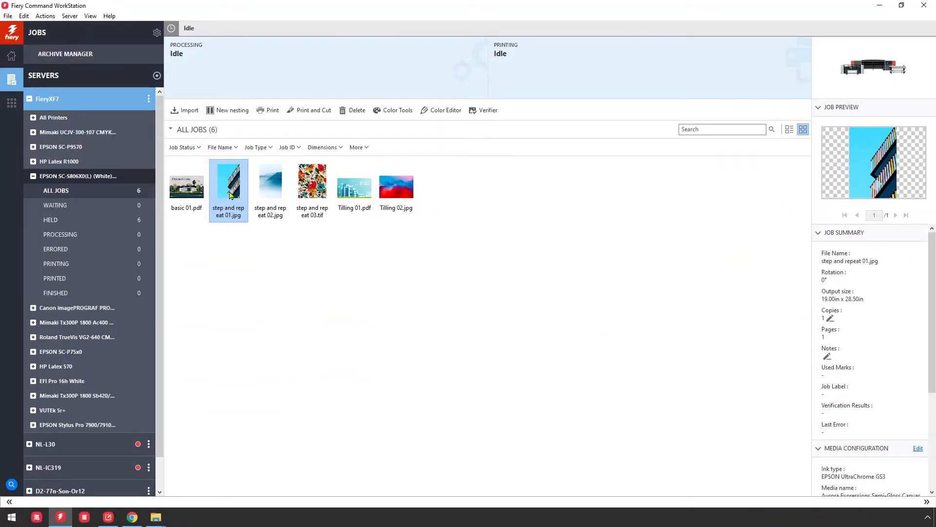
- Open the step and repeat 01.jpg job for editing and apply a step and repeat of 10 copies that fills the last row
right_click(231, 194)
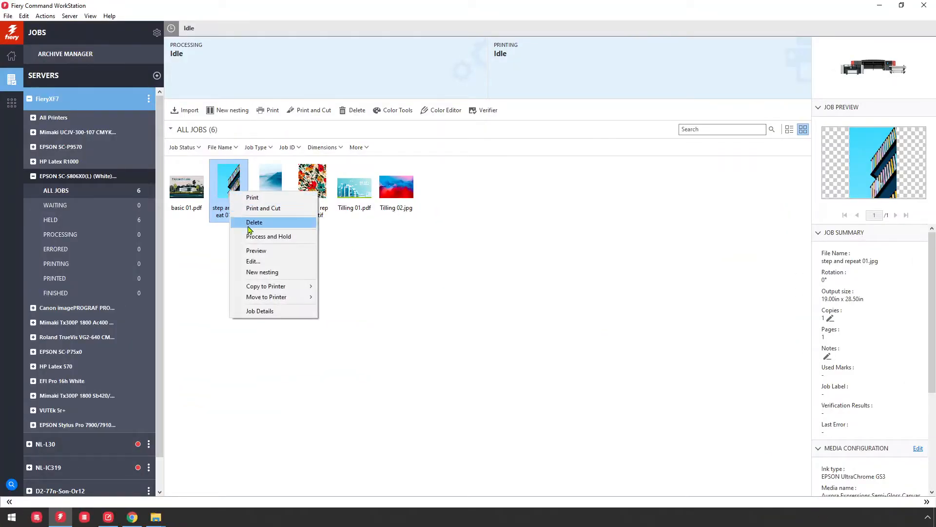
click(247, 218)
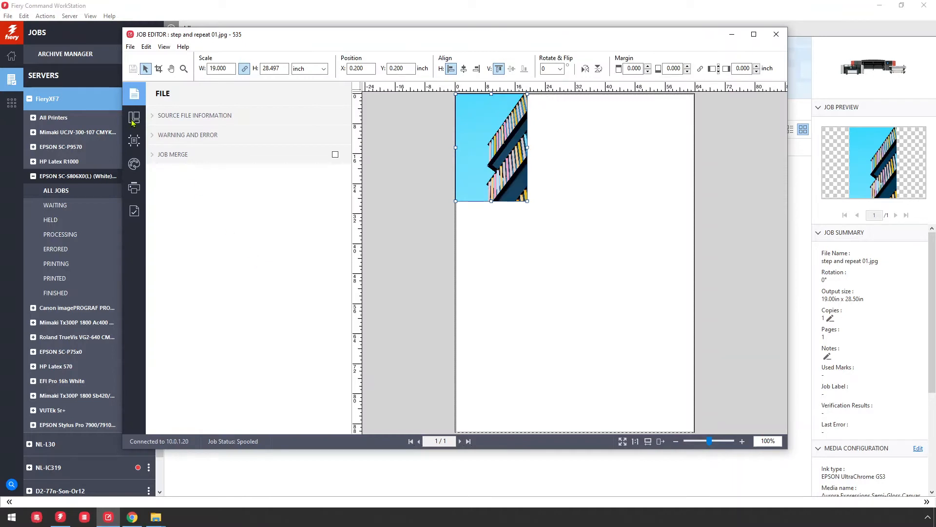
click(134, 119)
click(326, 116)
click(162, 170)
text(10)
click(252, 400)
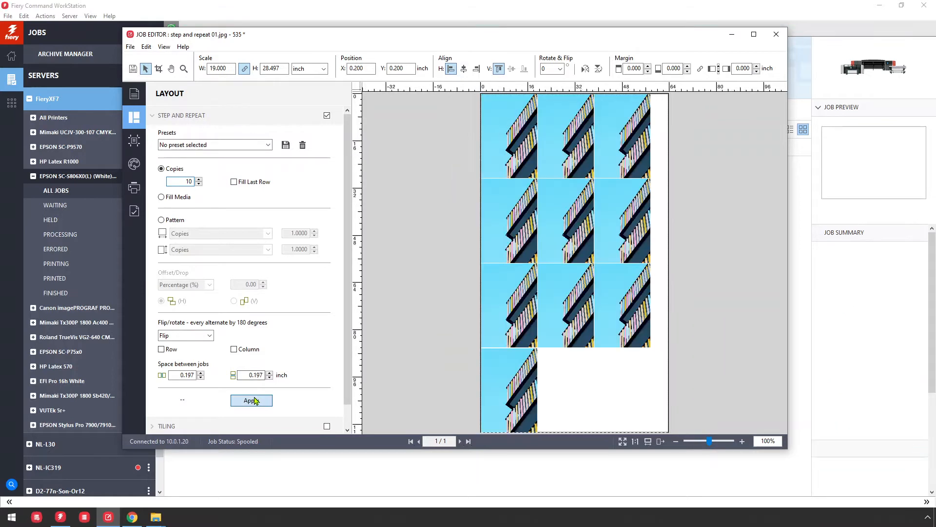
click(234, 182)
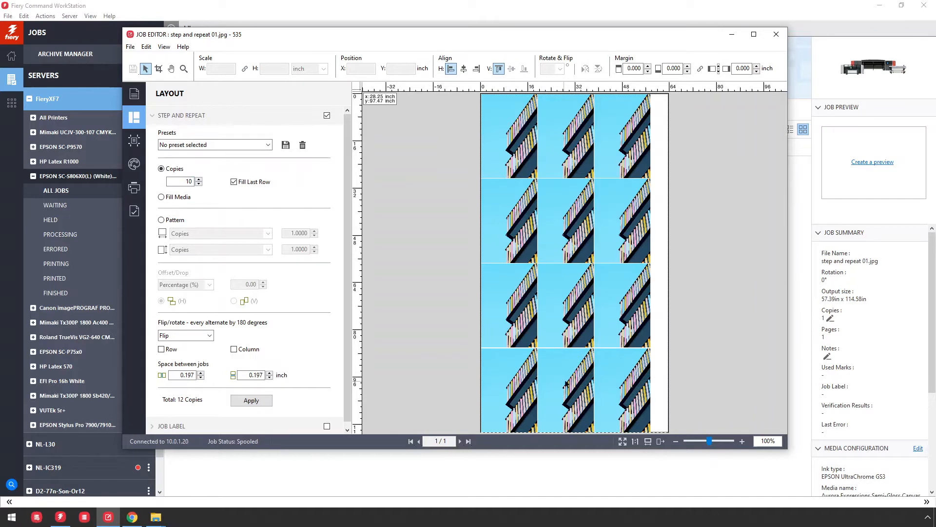
- Set the horizontal and vertical space between jobs to 1 inch, apply it, and center the layout horizontally
double_click(182, 375)
text(1)
double_click(251, 376)
text(1)
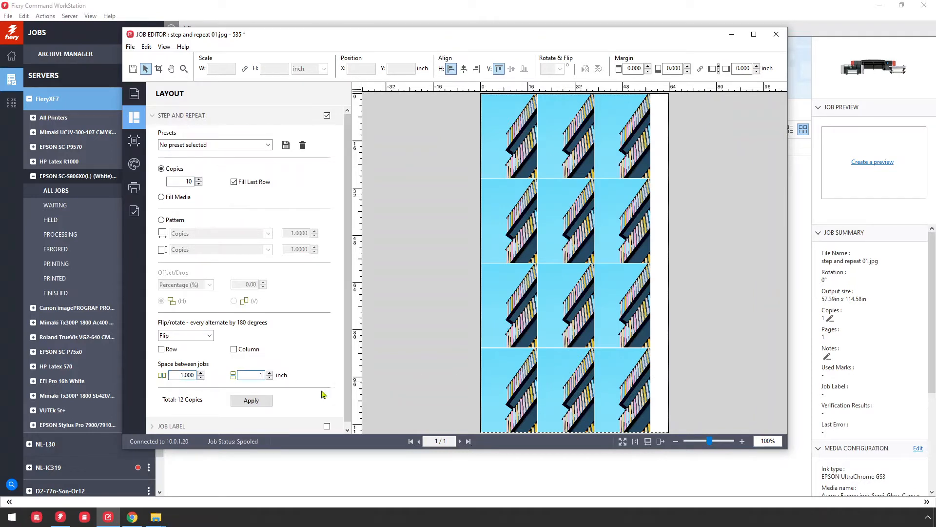
click(267, 402)
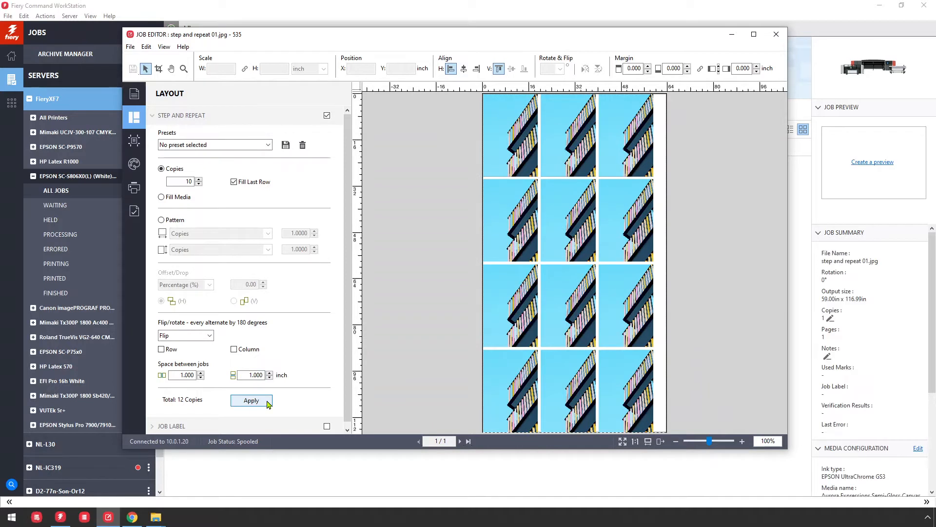
click(463, 71)
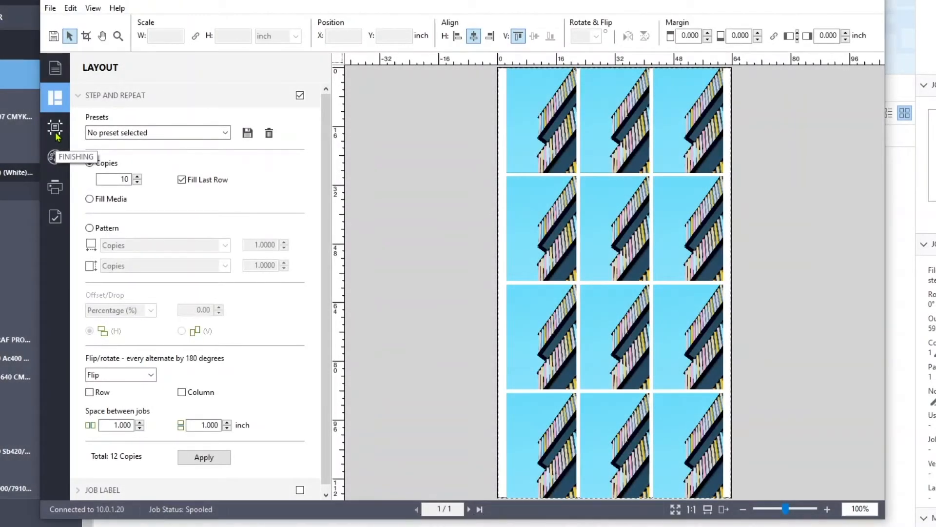
- Turn on finishing marks for the layout and choose crop marks of the Standard type around the repeated images
click(56, 128)
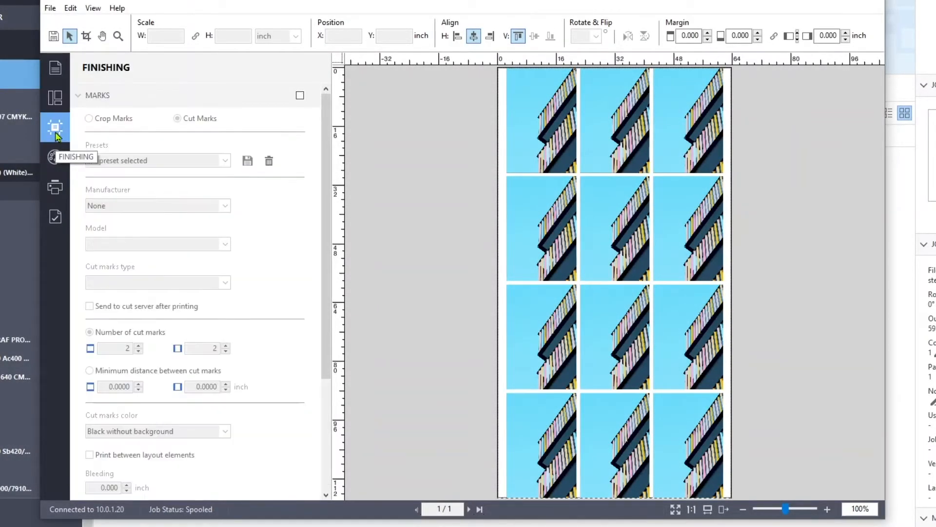
click(299, 95)
click(89, 118)
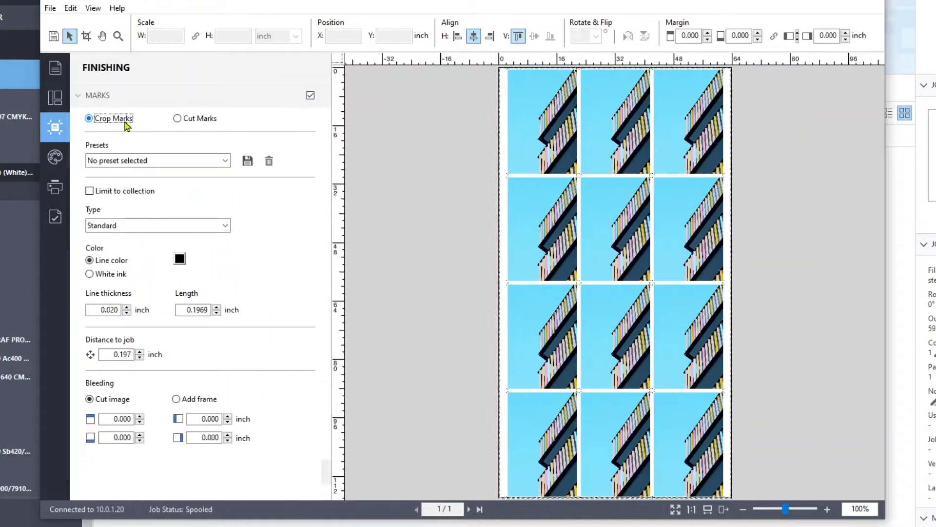
click(118, 37)
drag(569, 270, 592, 254)
right_click(504, 274)
click(509, 280)
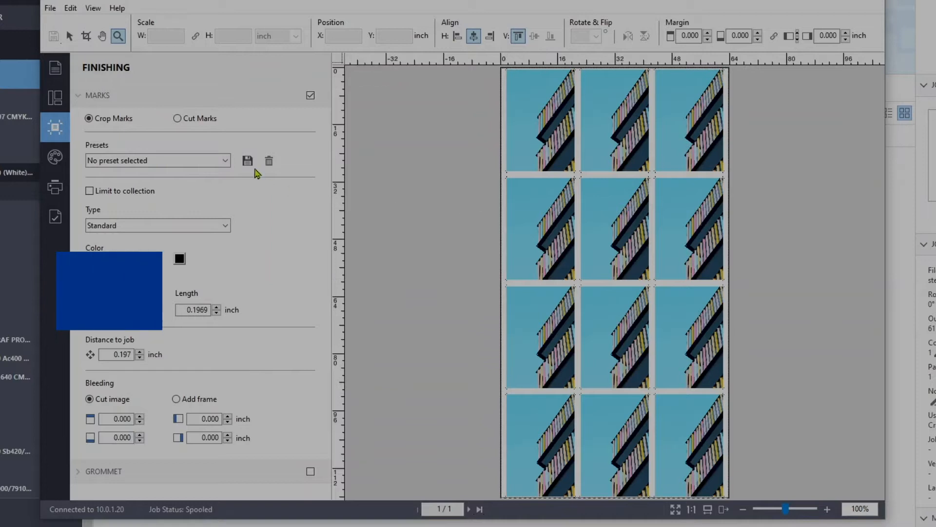
- Save the crop mark settings as a preset named "standard marks"
click(250, 165)
text(standard marks)
key(Return)
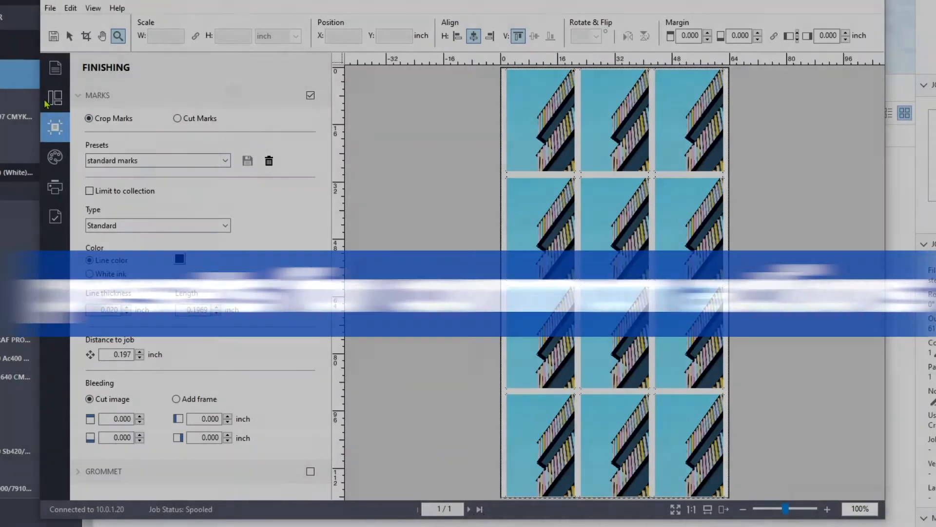
- Save the step and repeat layout settings as a preset named "10up+"
click(56, 98)
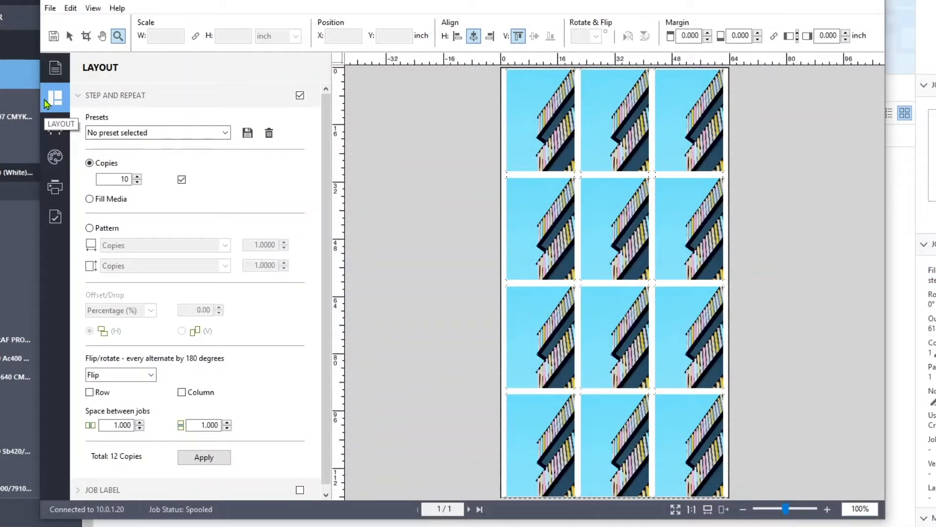
click(248, 134)
text(10up+)
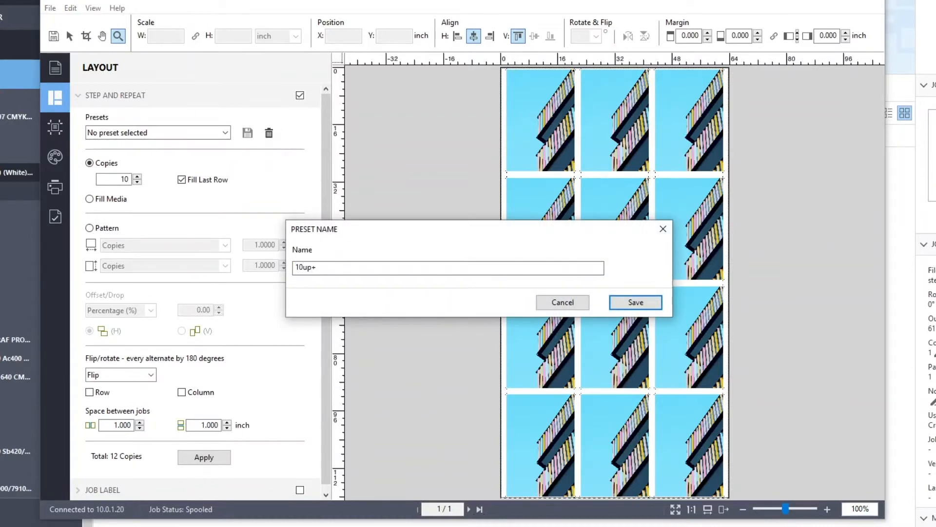
click(621, 302)
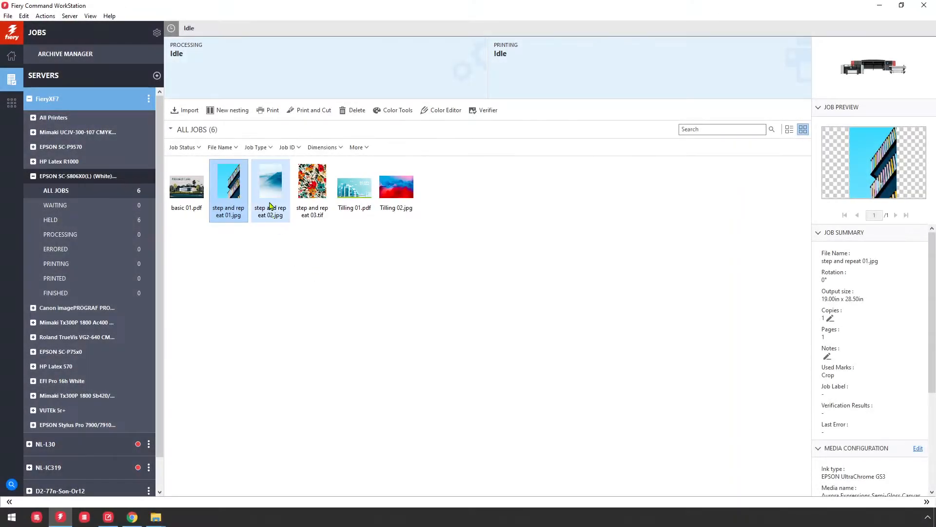
- Open the step and repeat 02.jpg job for editing and apply the saved 10up+ layout preset to it
right_click(267, 196)
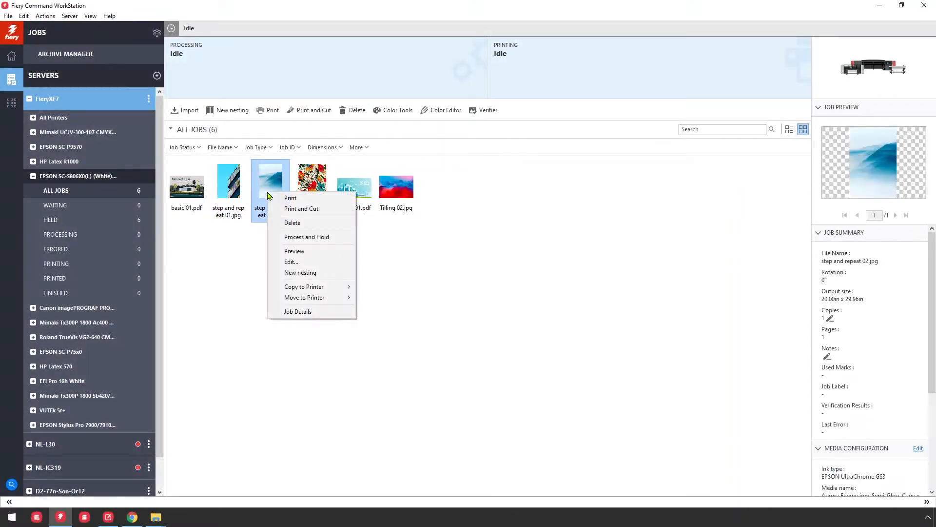
click(289, 263)
click(268, 145)
click(257, 166)
click(251, 400)
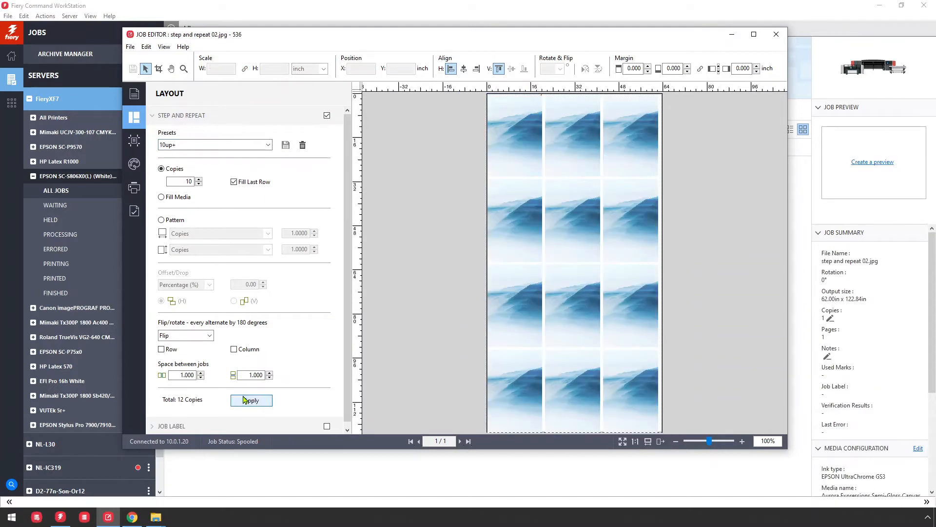
- Set the horizontal and vertical space between jobs to 0, apply it, and inspect the seam between copies
double_click(178, 374)
text(0)
double_click(252, 375)
text(0)
click(251, 400)
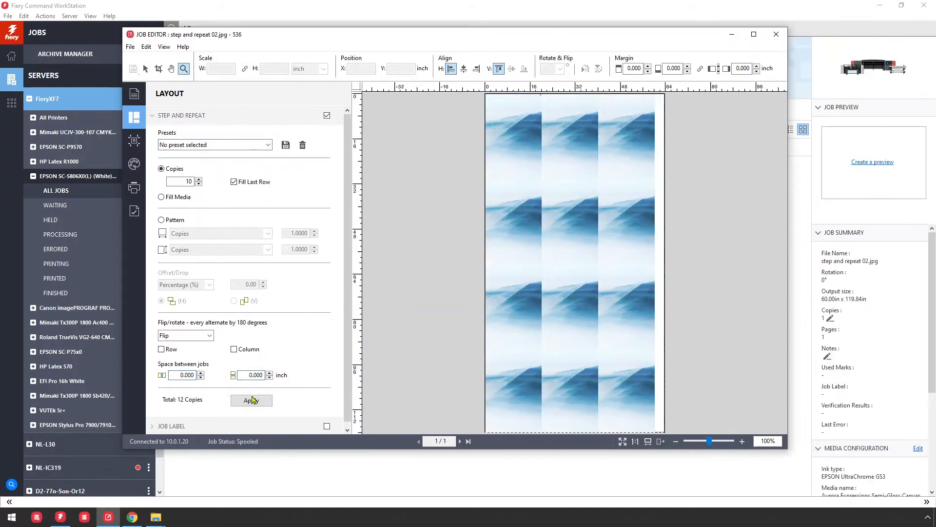
drag(523, 260, 581, 330)
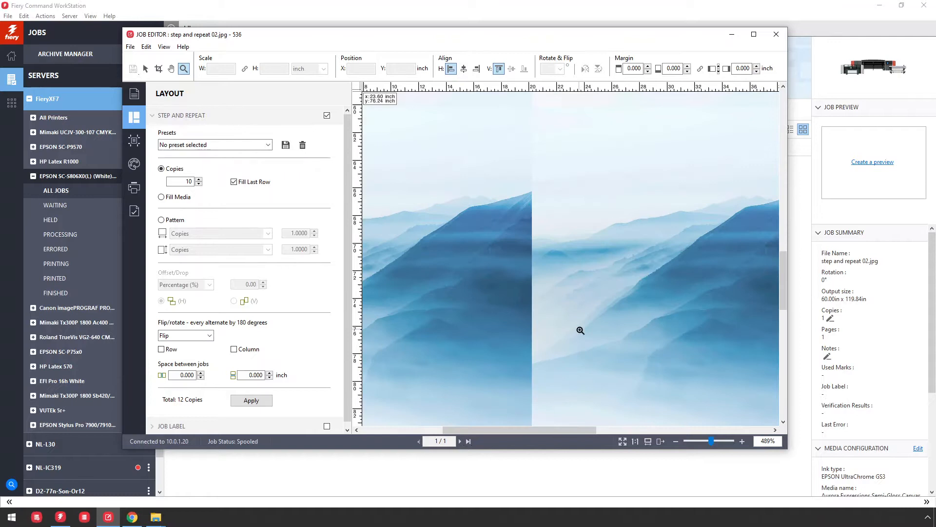
right_click(580, 330)
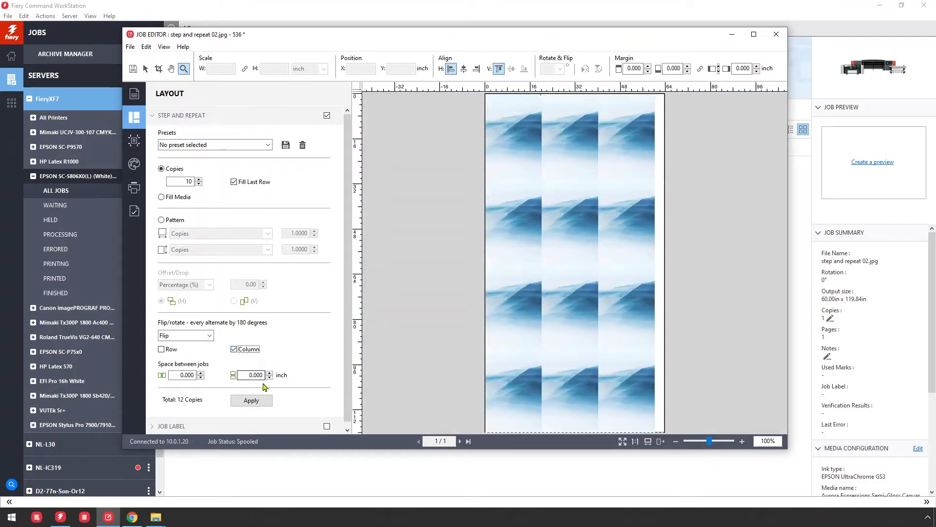
- Apply flipping of every alternate column to the mountain layout and center it horizontally on the media
click(251, 400)
click(463, 68)
drag(504, 131, 602, 273)
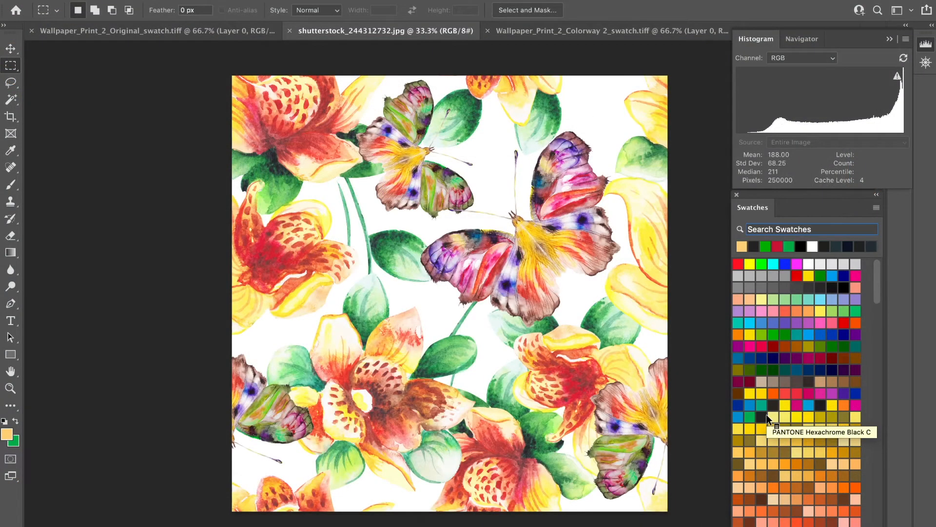
- In Photoshop, look through the open wallpaper patterns and examine the leaf and butterfly details of the floral pattern at 100%
key(ctrl+Tab)
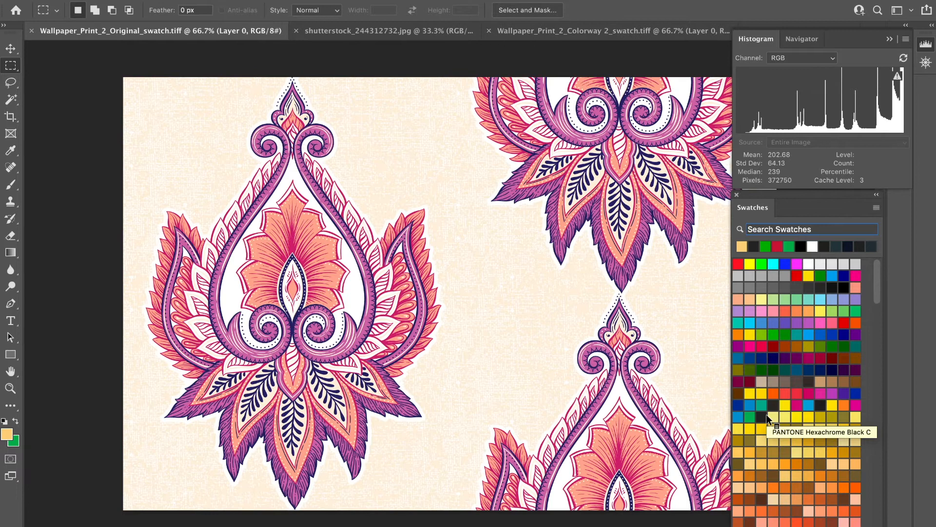
key(ctrl+Tab)
key(ctrl+Tab)
key(ctrl+Tab)
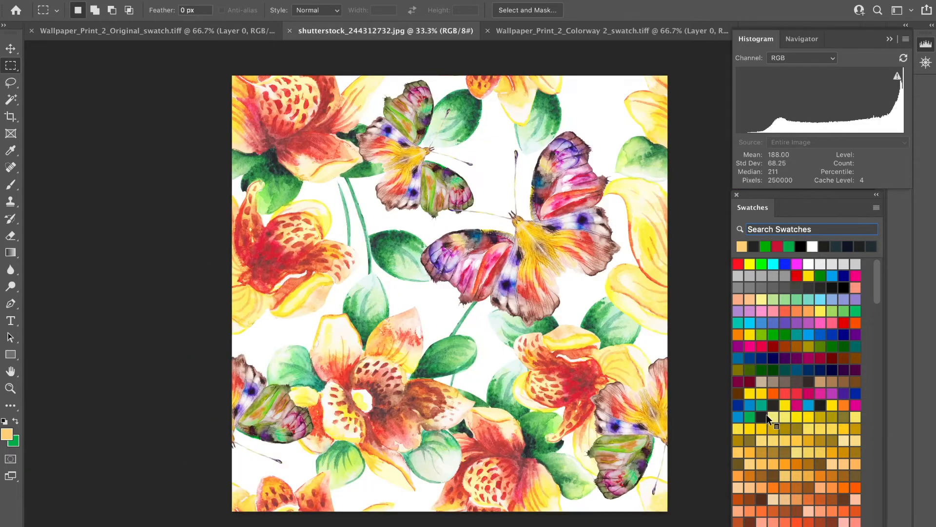
key(super+plus)
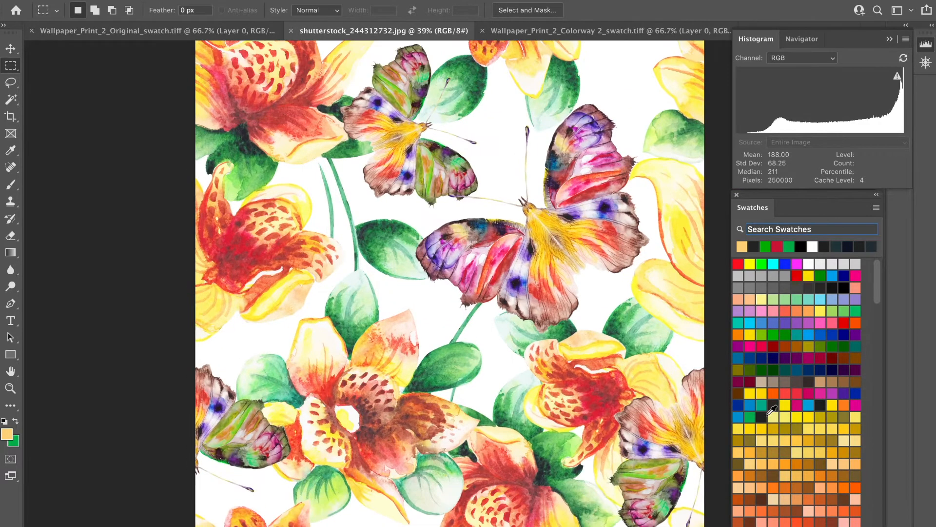
key(super+plus)
key(super+plus)
key(super+plus)
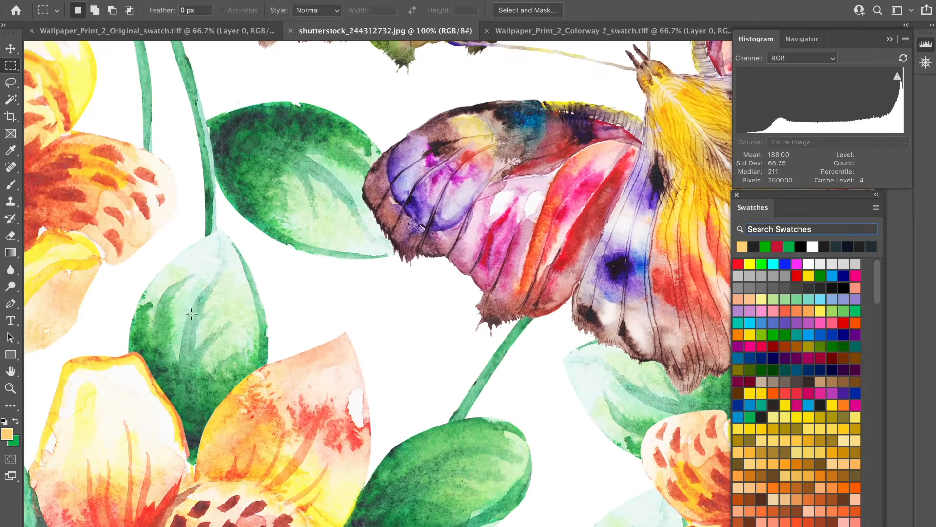
drag(452, 264, 353, 338)
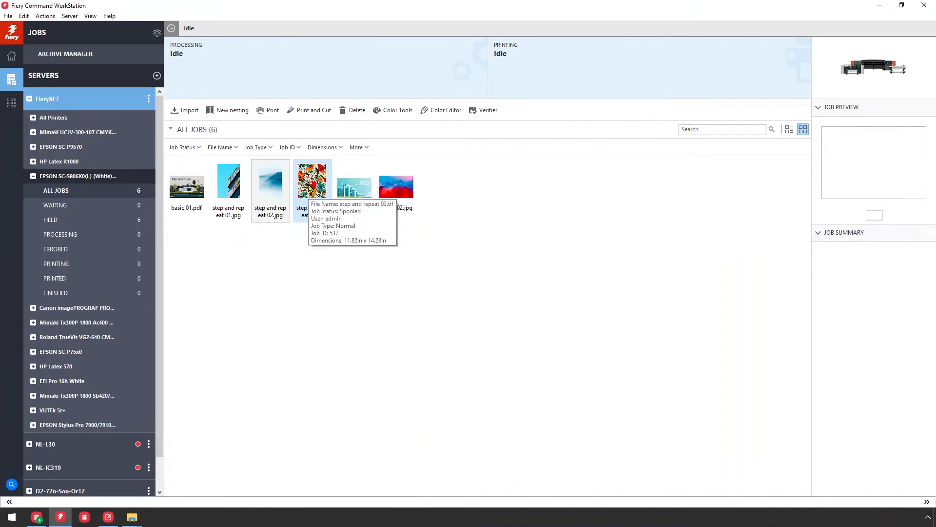
- Open the step and repeat 03.tif job for editing and turn on its step and repeat layout
right_click(309, 185)
click(330, 254)
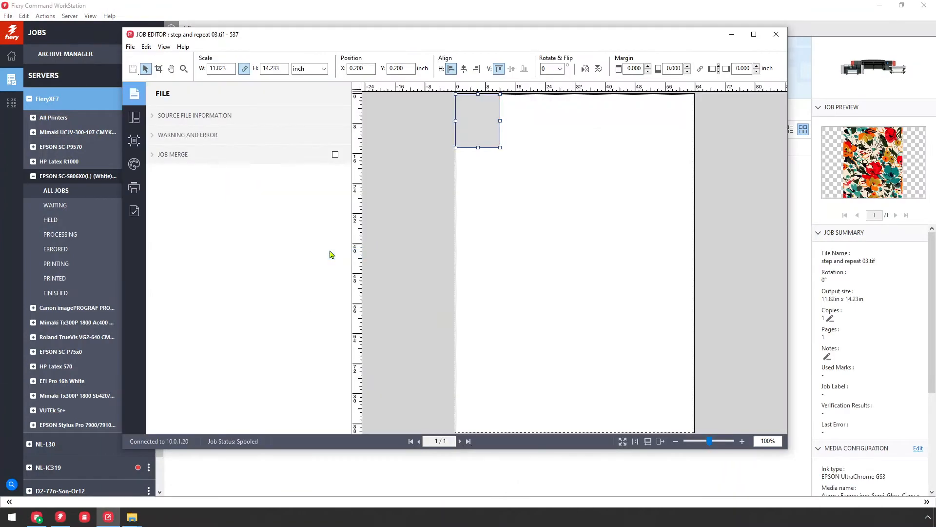
click(134, 117)
click(335, 116)
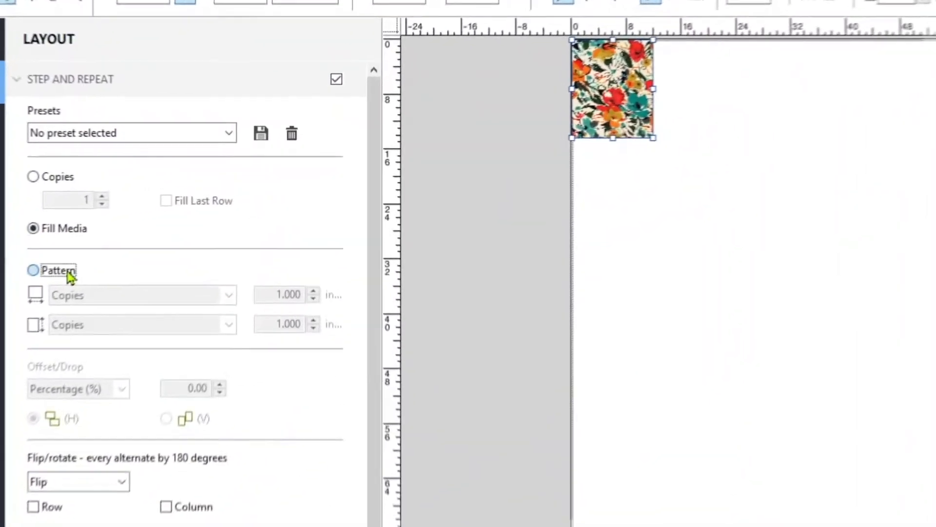
- Switch the floral job's step and repeat to Pattern with full media width and apply it
click(179, 220)
click(83, 304)
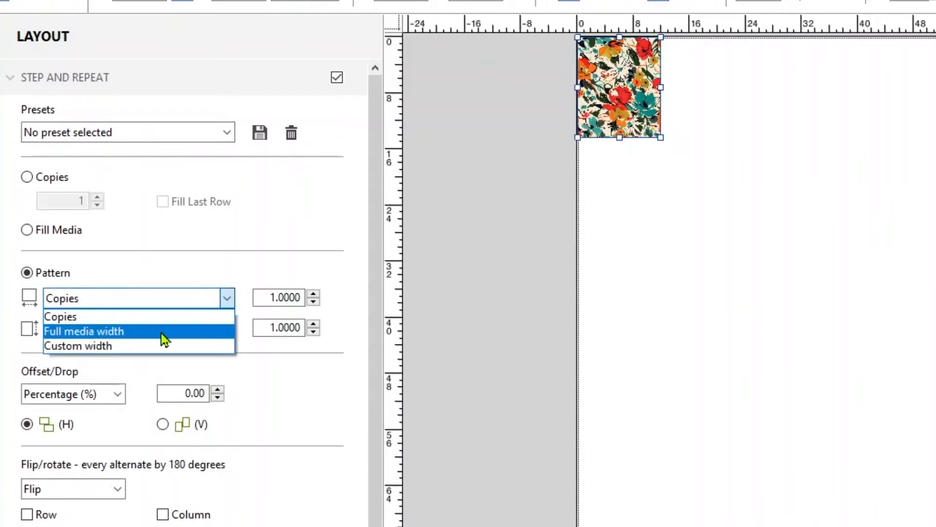
click(161, 331)
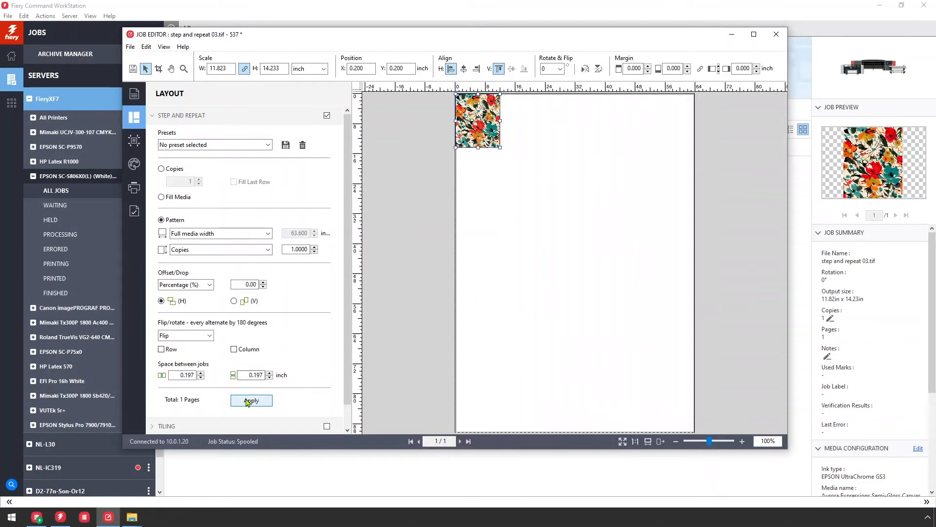
click(248, 402)
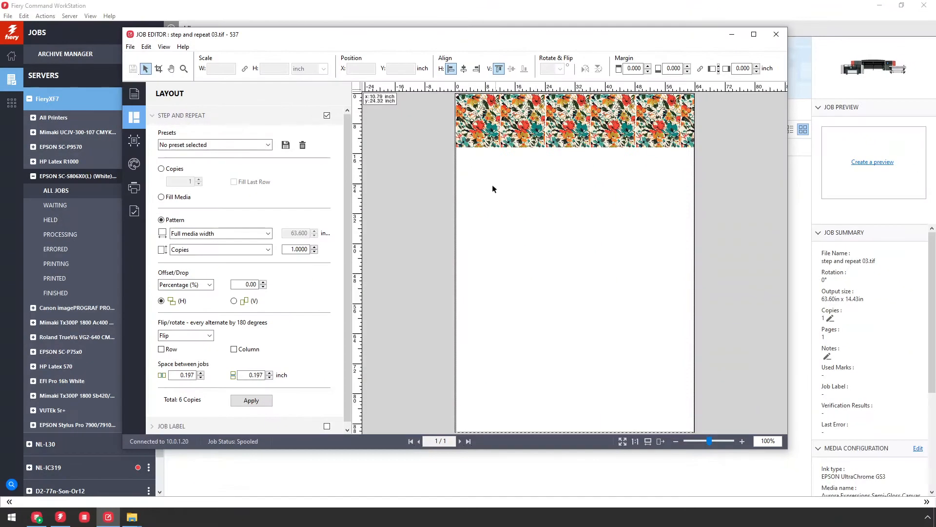
- Give the floral pattern a custom height of 40 inches, apply it, and look closely at the copies
click(236, 251)
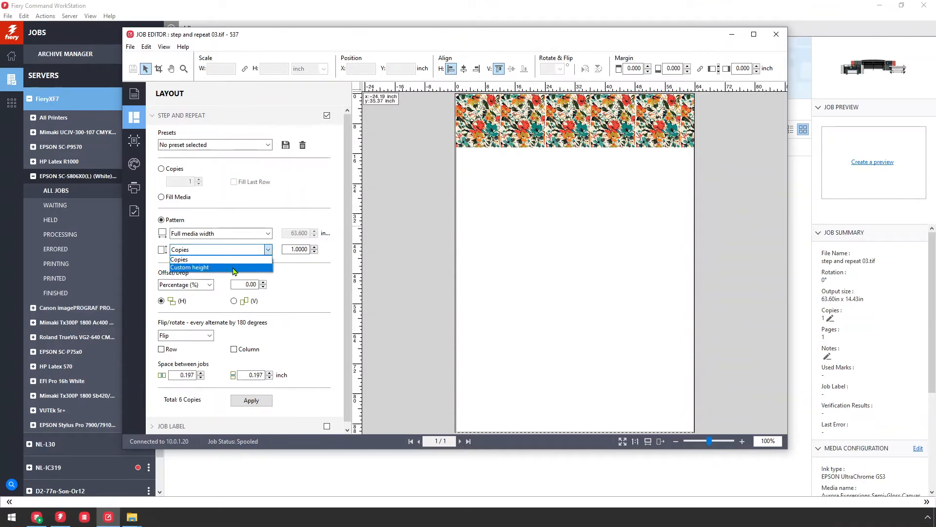
click(234, 268)
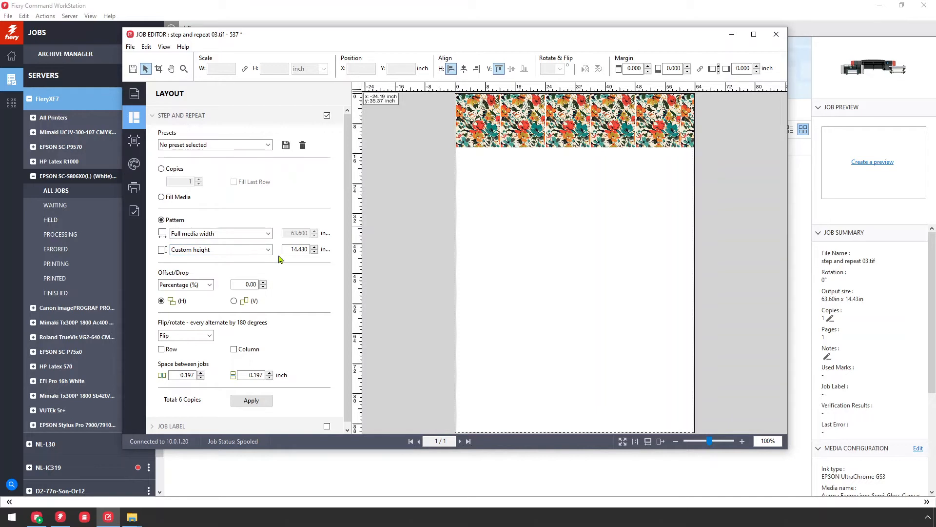
drag(291, 250, 320, 253)
text(40)
click(251, 400)
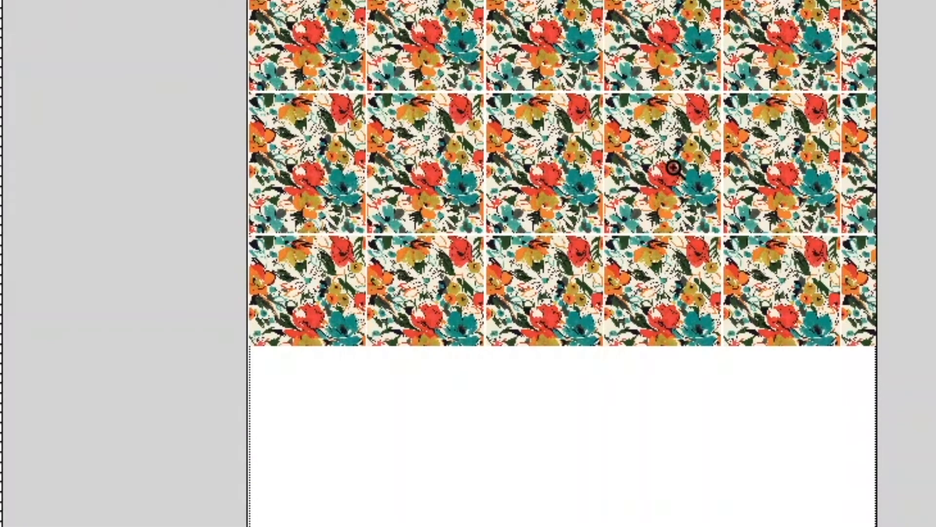
click(863, 327)
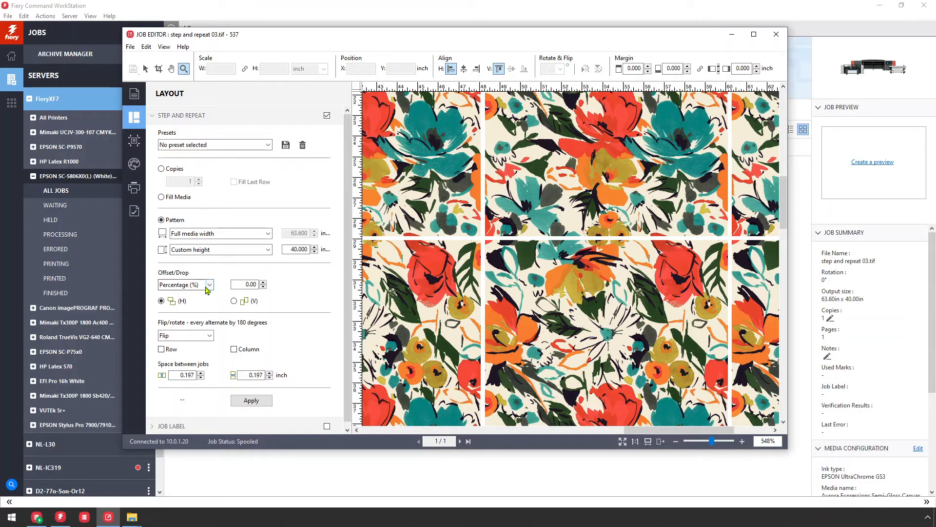
- Offset the floral copies vertically by a 1/2 drop size and apply the change
click(205, 285)
click(195, 305)
click(246, 285)
click(250, 303)
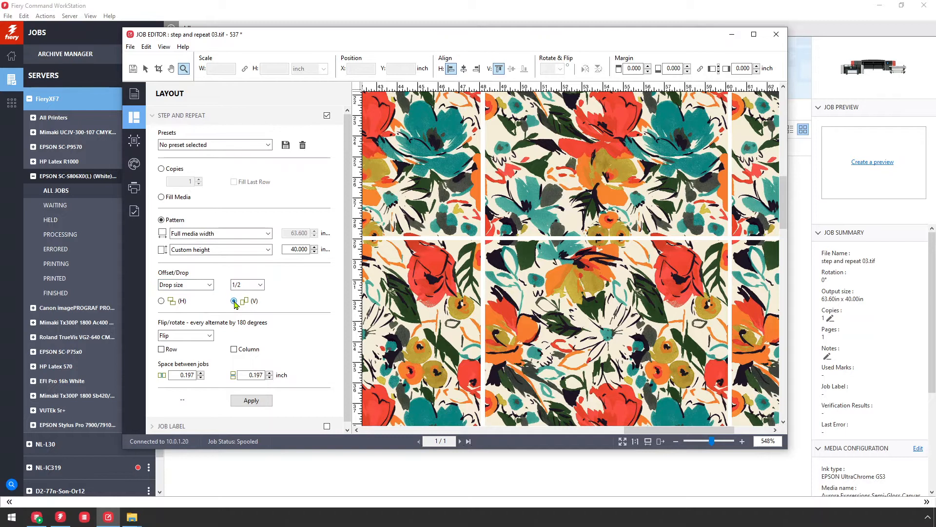
click(234, 301)
click(251, 400)
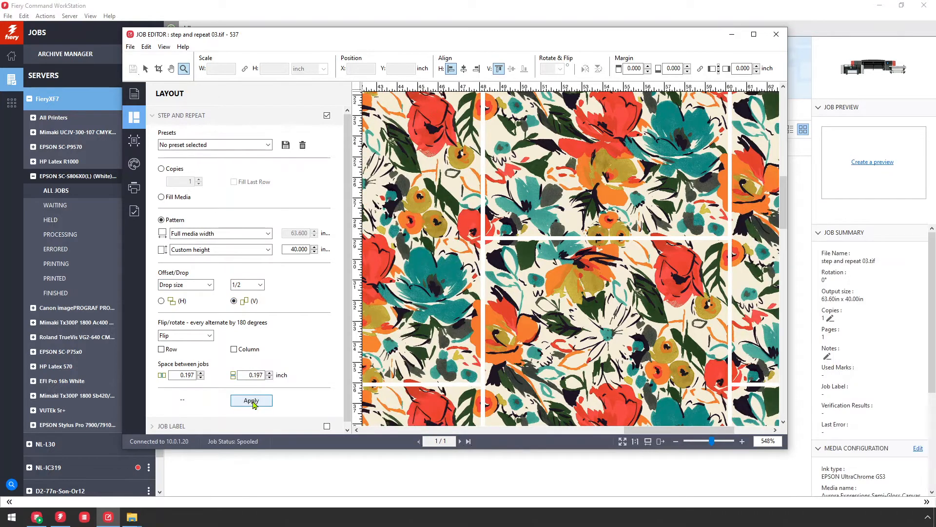
- Set the horizontal and vertical space between the floral copies to 0, apply it, and show the whole layout
drag(179, 375, 308, 376)
text(00)
click(271, 401)
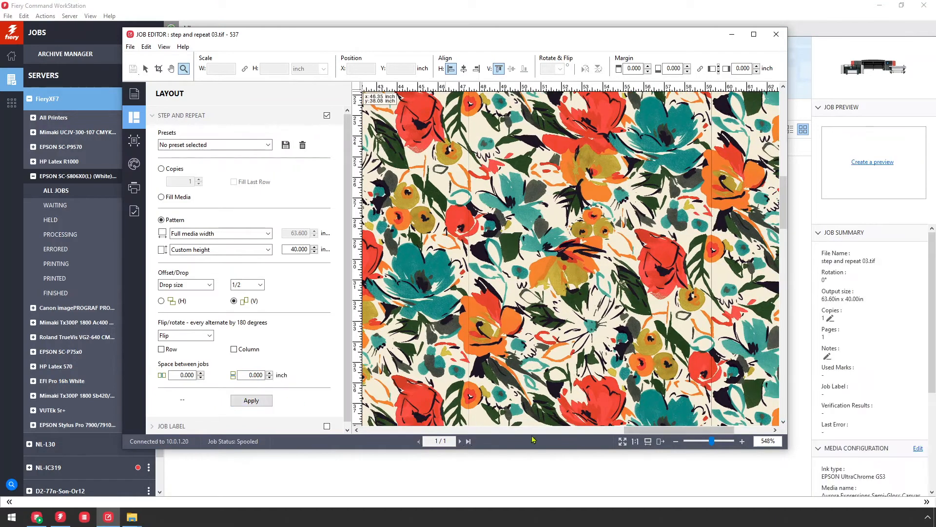
click(622, 442)
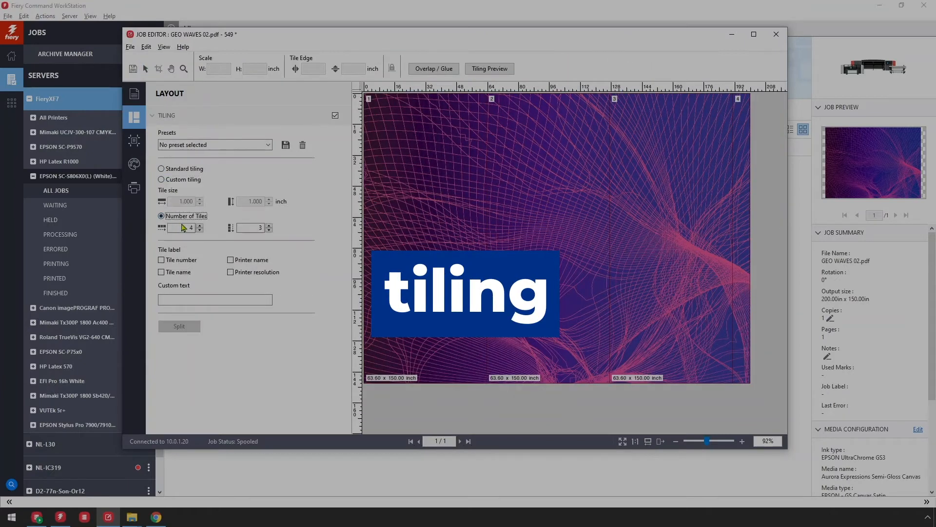
- Save the GEO WAVES 02.pdf tiling as 5 by 5 tiles and widen its third column to about 53.7 inches
click(132, 72)
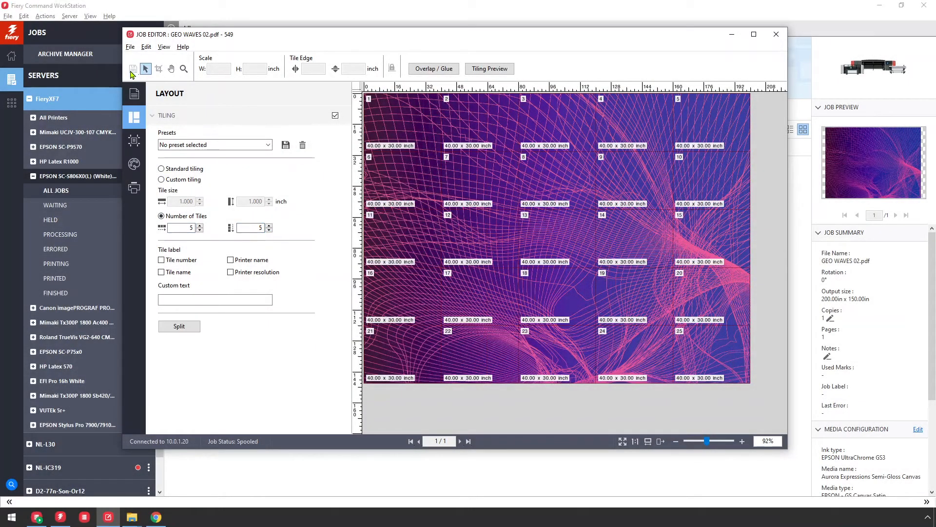
drag(596, 219, 622, 217)
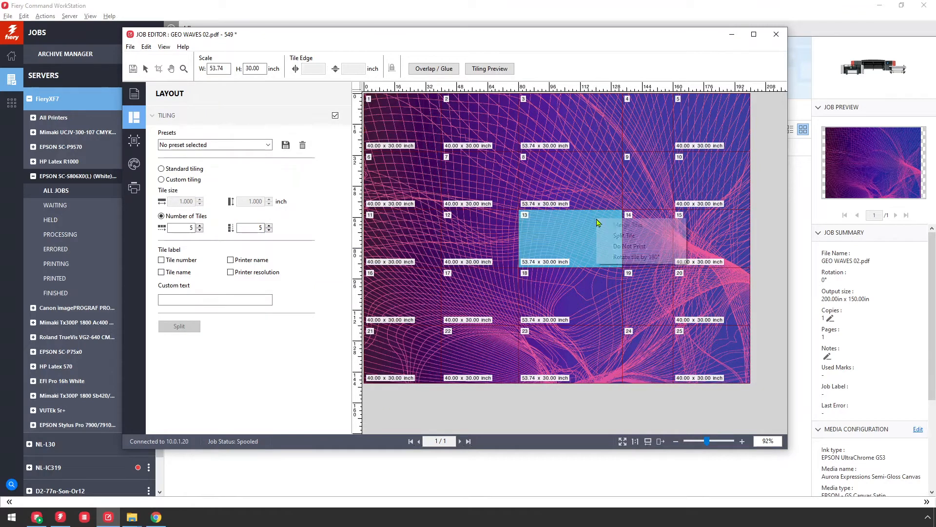
- Split tile 17 in the fourth row into 3 side-by-side tiles
double_click(475, 306)
text(3)
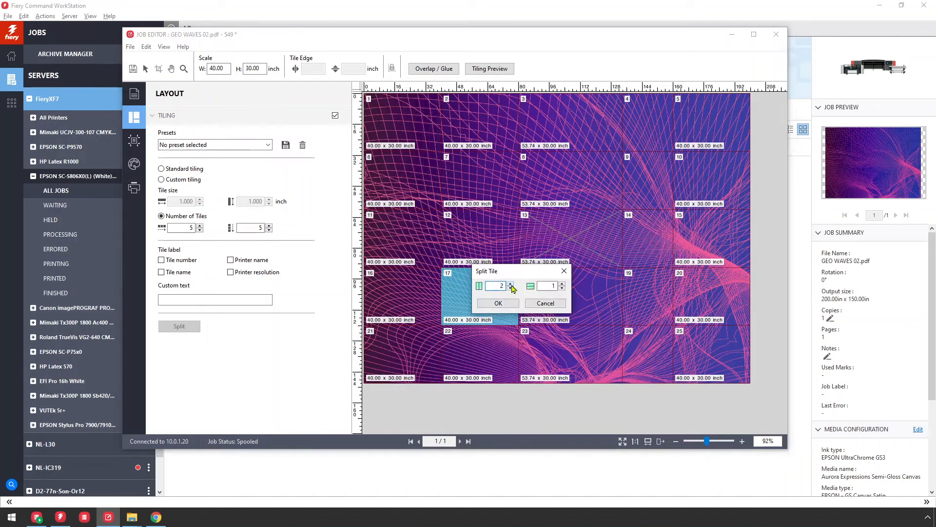
click(498, 303)
- Rotate tile 19 by 180° and widen the neighbouring tile 20 to about 59.3 inches
click(505, 314)
right_click(505, 315)
click(518, 345)
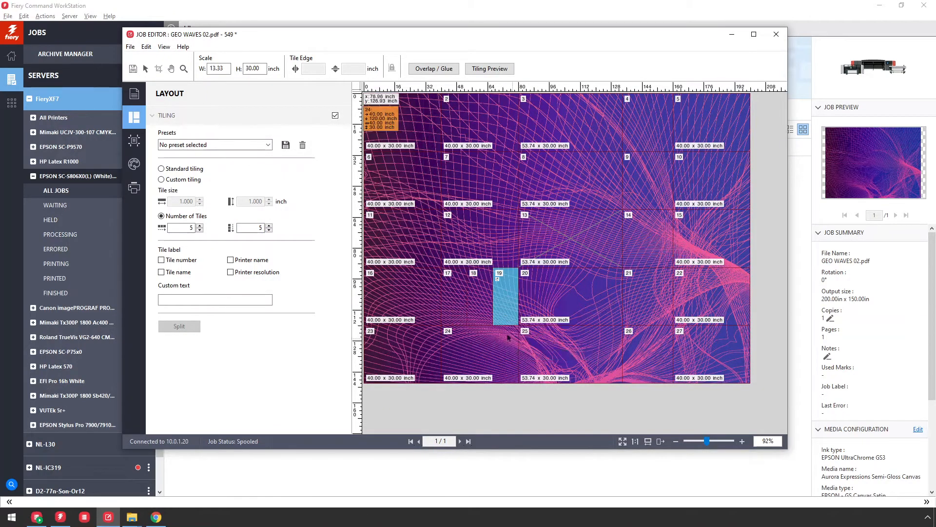
click(594, 328)
drag(623, 311, 635, 311)
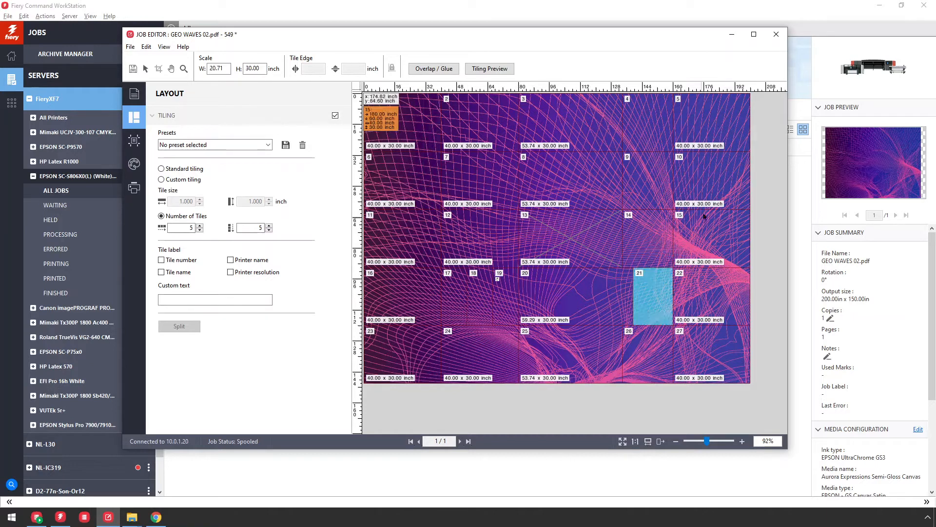
- Merge tiles 10, 15 and 22 in the last column into one tile and split the job into its tiles
click(699, 188)
ctrl+click(697, 239)
ctrl+click(693, 291)
right_click(698, 283)
click(705, 286)
click(704, 281)
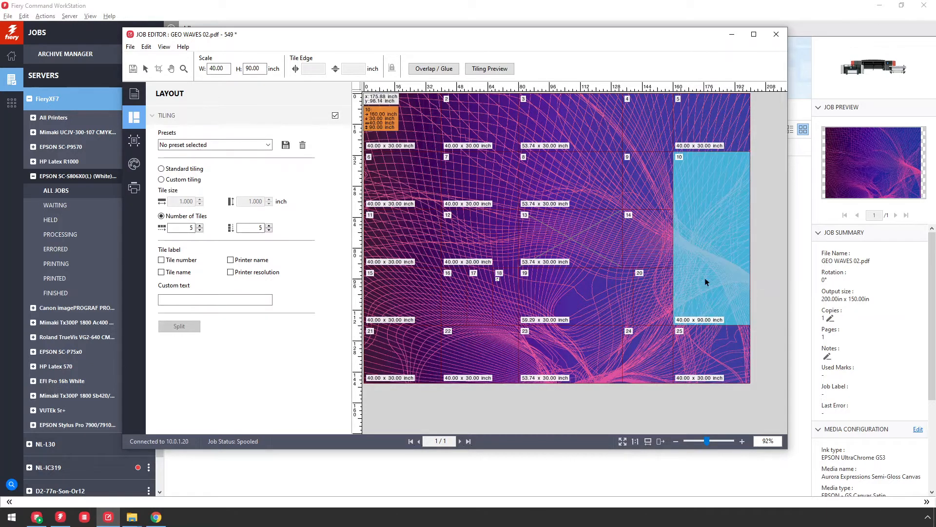
click(179, 326)
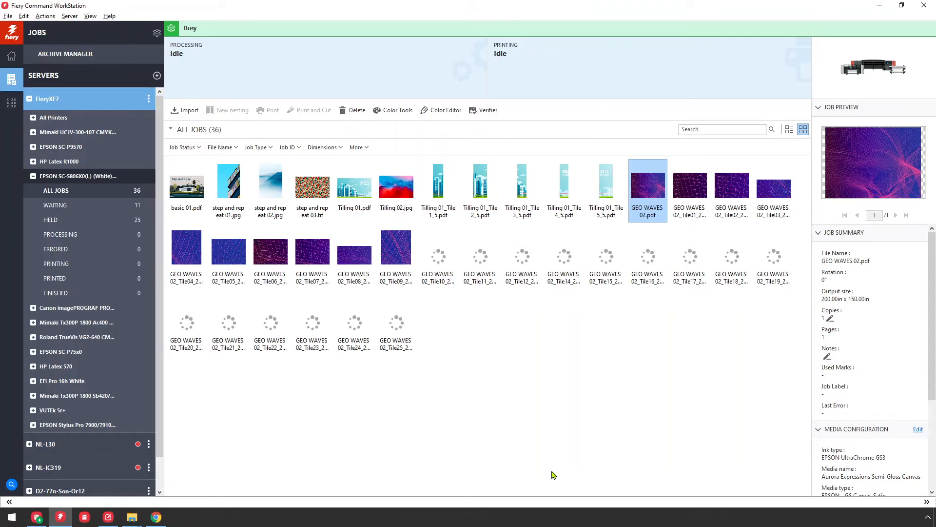
- Open the Tilling 01.pdf job for editing and turn on tiling for it
right_click(346, 182)
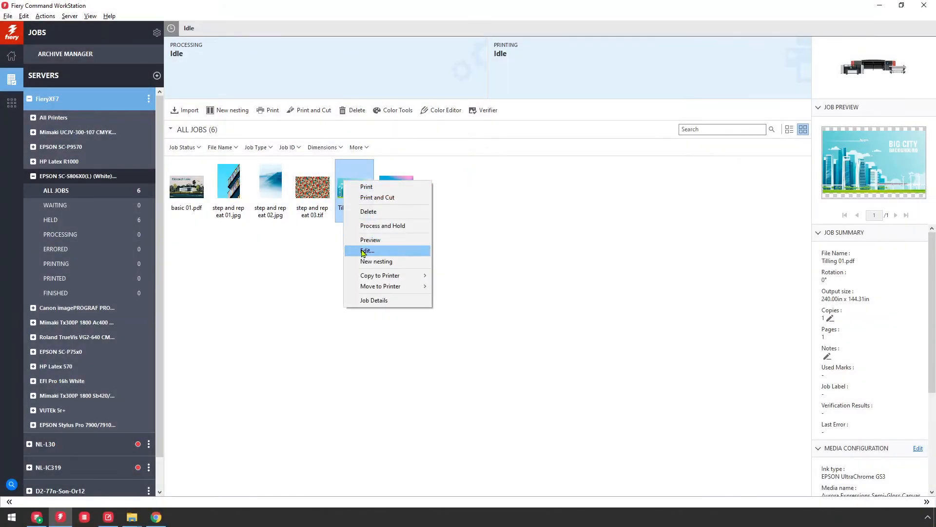
click(363, 249)
click(651, 445)
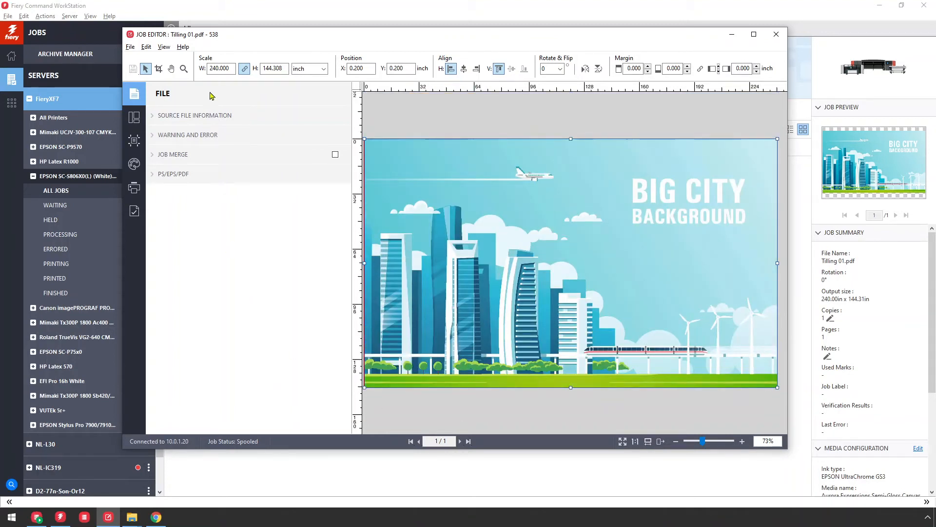
click(134, 117)
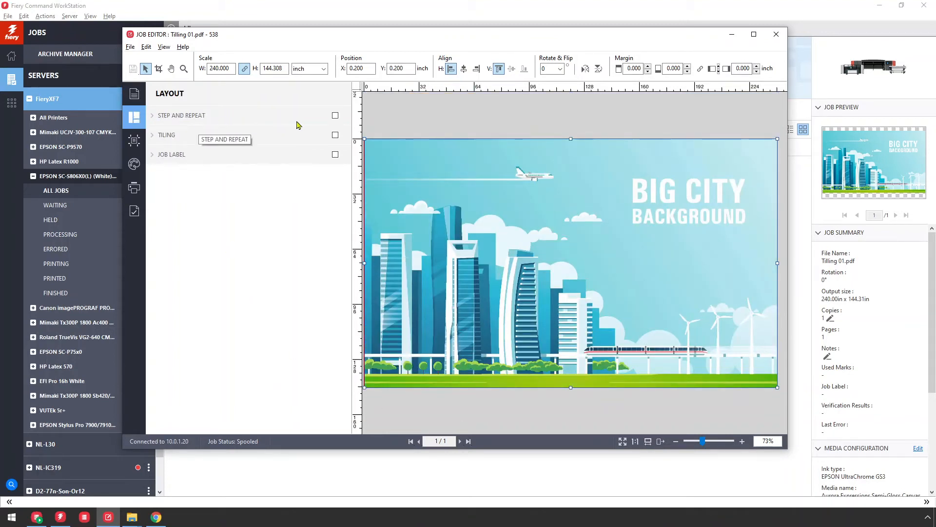
click(335, 135)
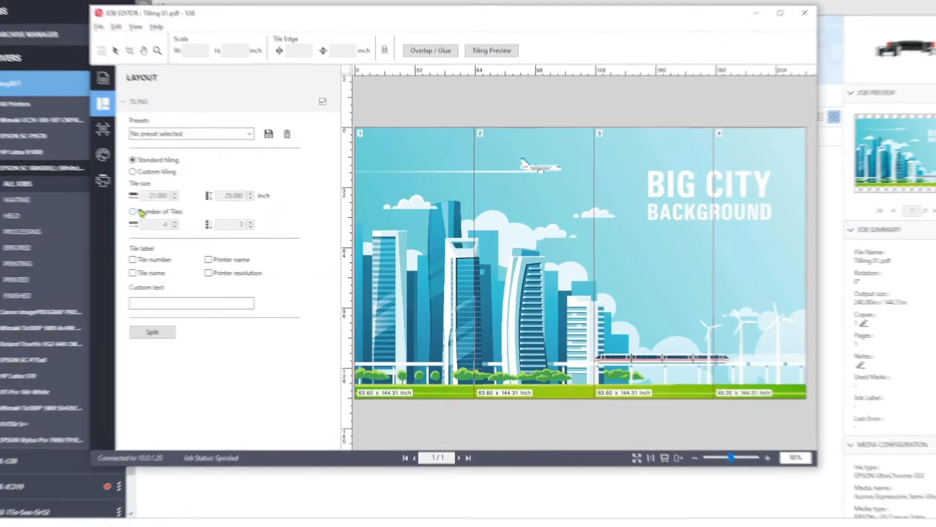
- Set the tiling by number of tiles to 4 across and 1 down, and inspect the last two tiles
click(169, 215)
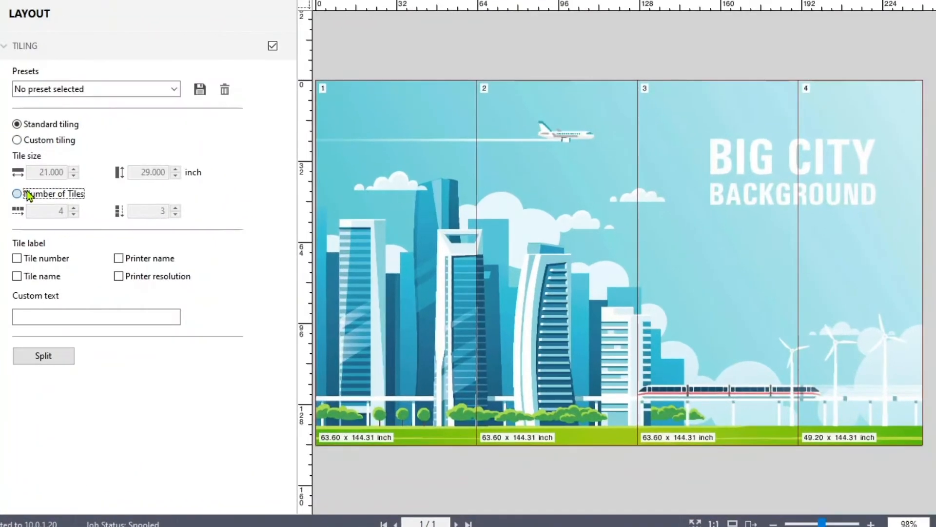
double_click(151, 211)
text(1)
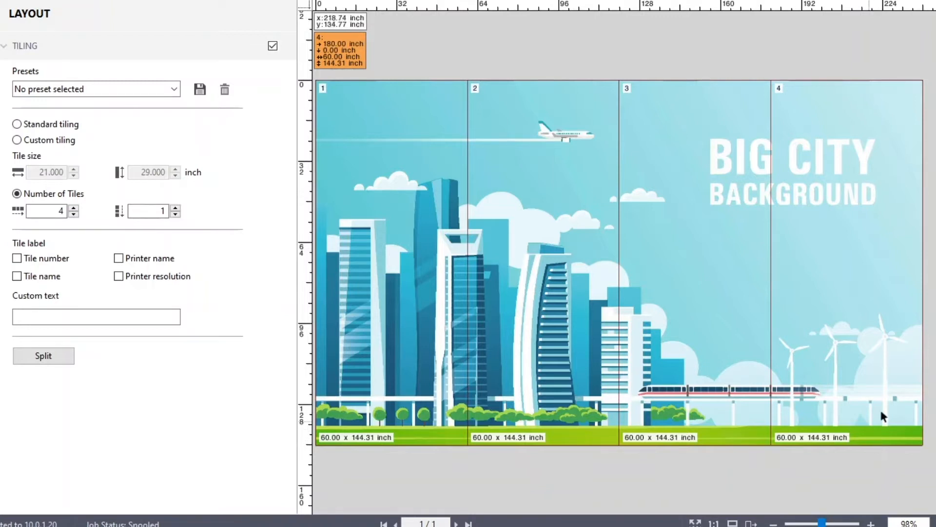
click(737, 244)
click(832, 273)
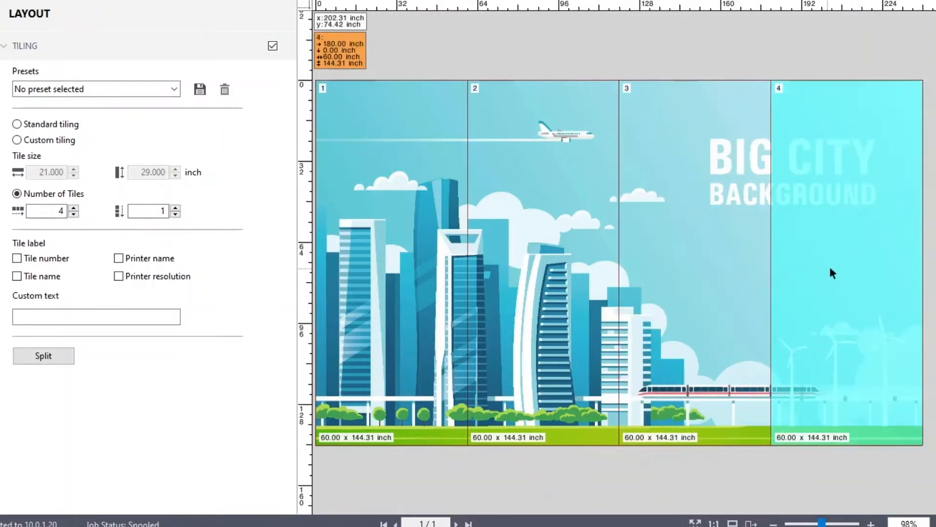
click(868, 488)
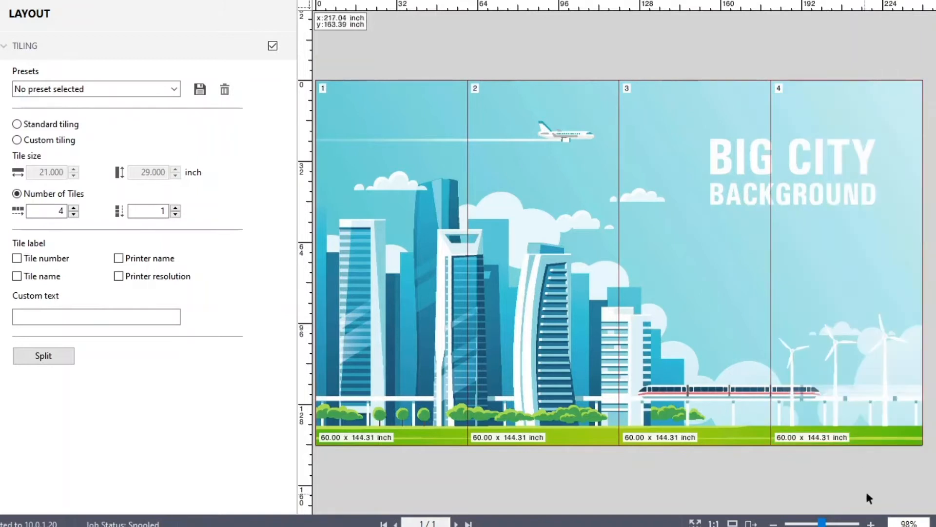
- Try moving the last vertical tile edge to about 223 inches and the edge between tiles 2 and 3 to about 101 inches
click(774, 297)
drag(776, 297, 774, 297)
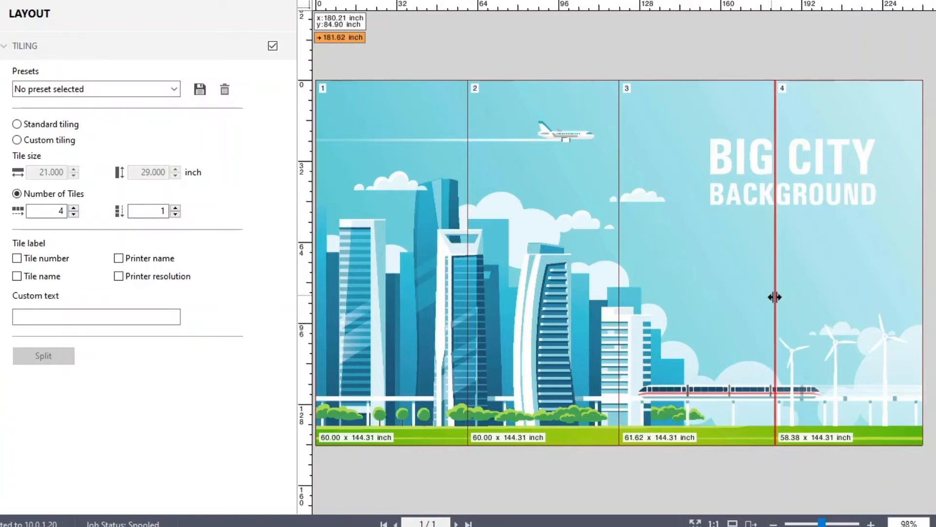
drag(774, 297, 881, 303)
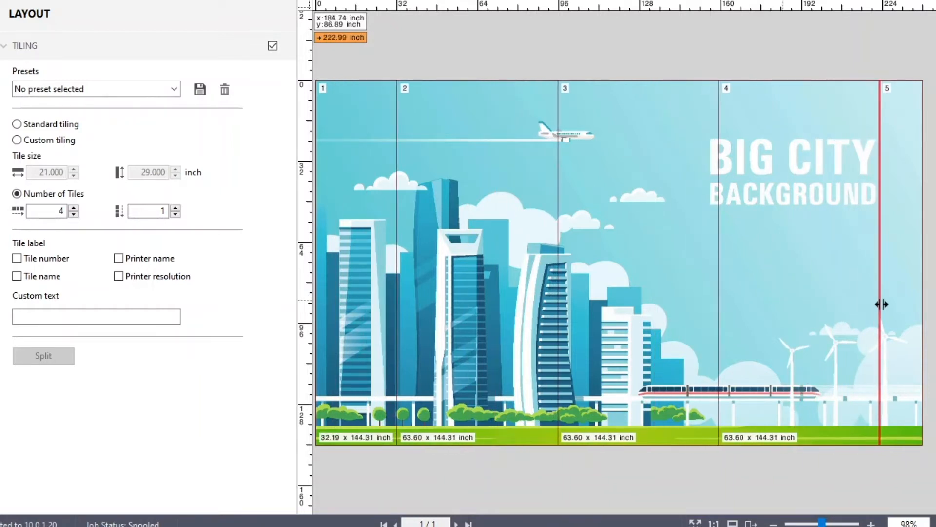
click(561, 339)
drag(562, 339, 572, 340)
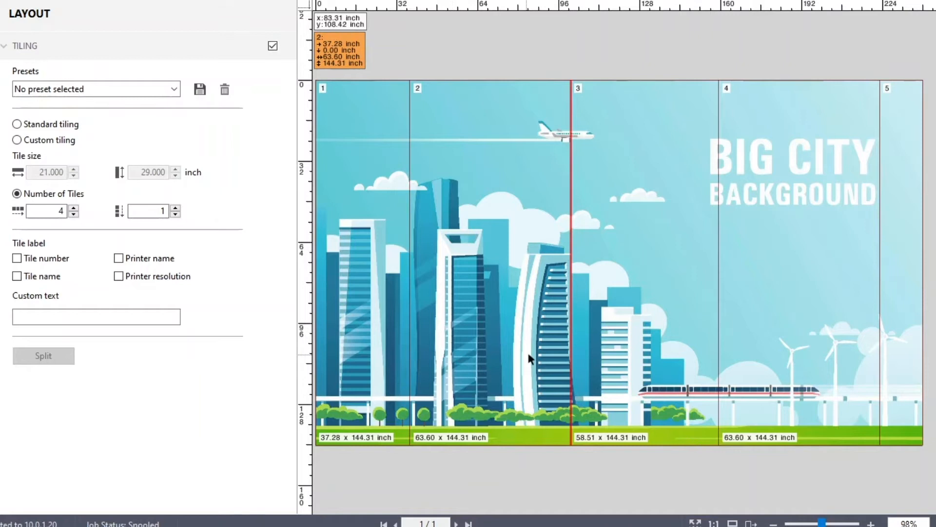
- Set the number of tiles across the city artwork to 5 and save the job
double_click(59, 211)
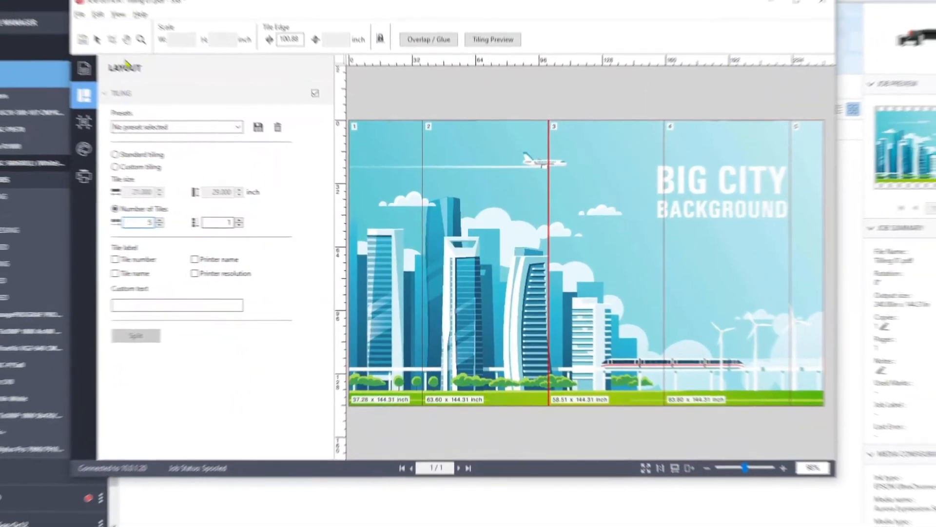
click(132, 69)
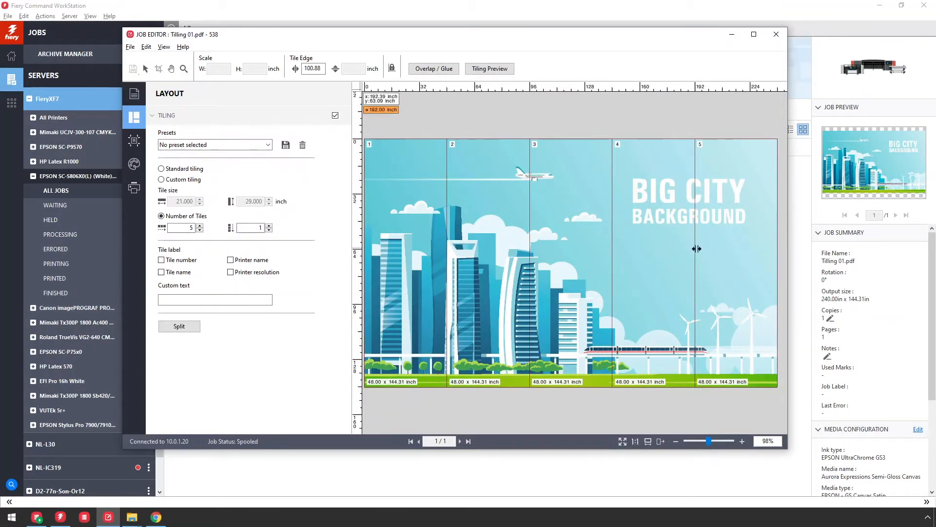
- Move the edge between tiles 4 and 5 to about 181.6 inches and the edge between tiles 2 and 3 to about 104.3 inches
drag(695, 249, 677, 249)
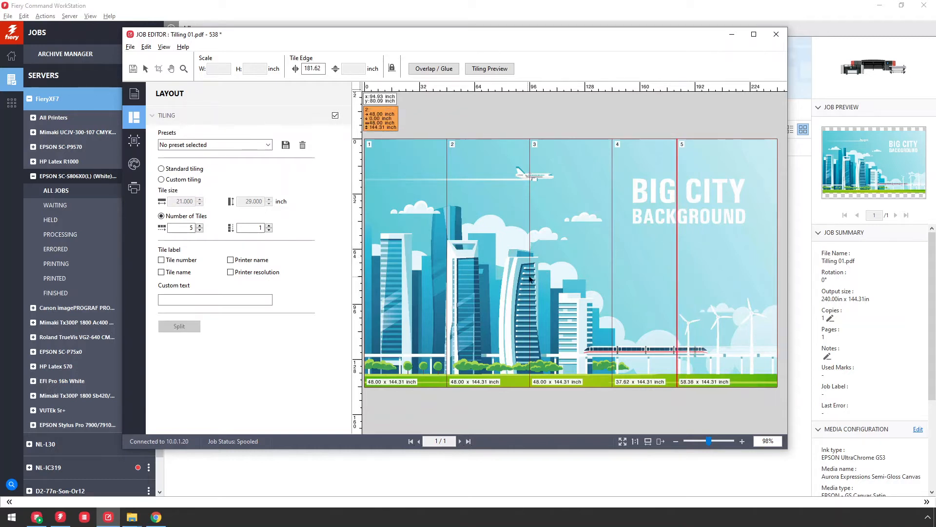
drag(530, 279, 544, 280)
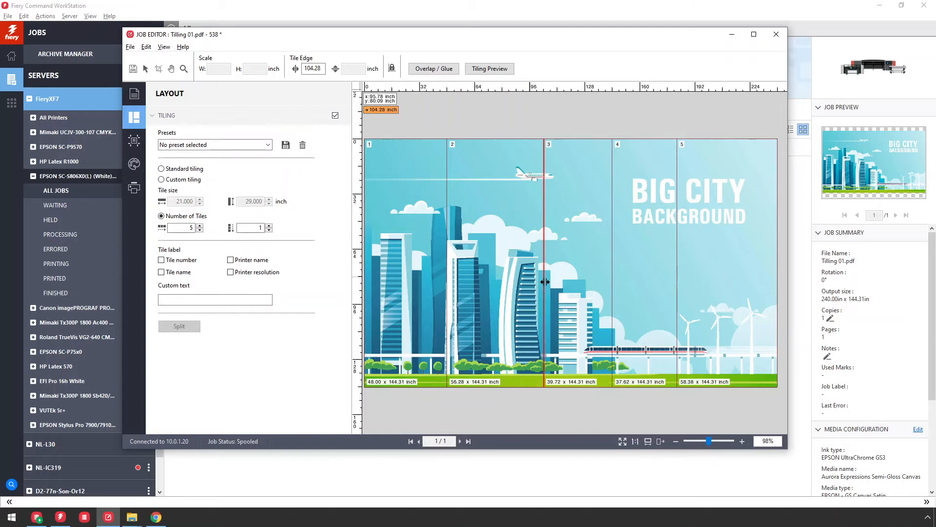
- Move the edge between tiles 1 and 2 to about 44.5 inches, and split the saved job into separate tile jobs
drag(447, 306, 445, 307)
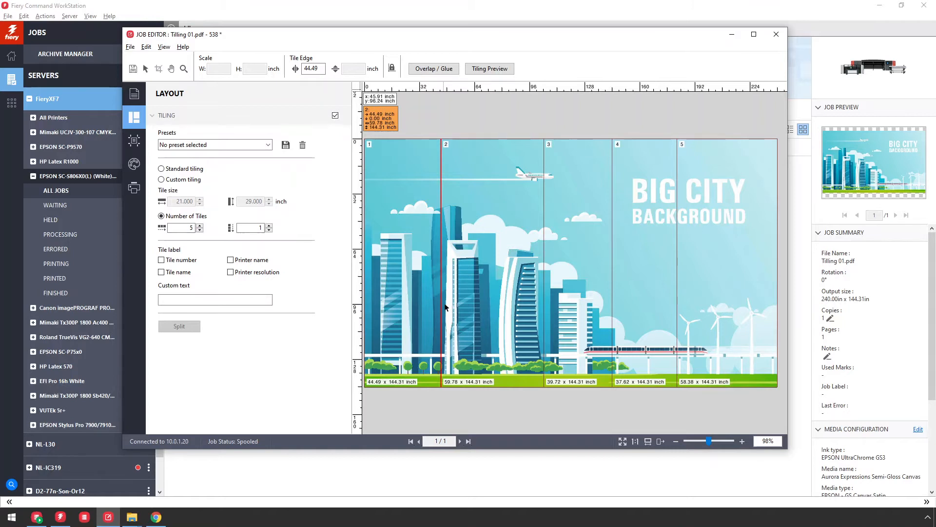
click(133, 69)
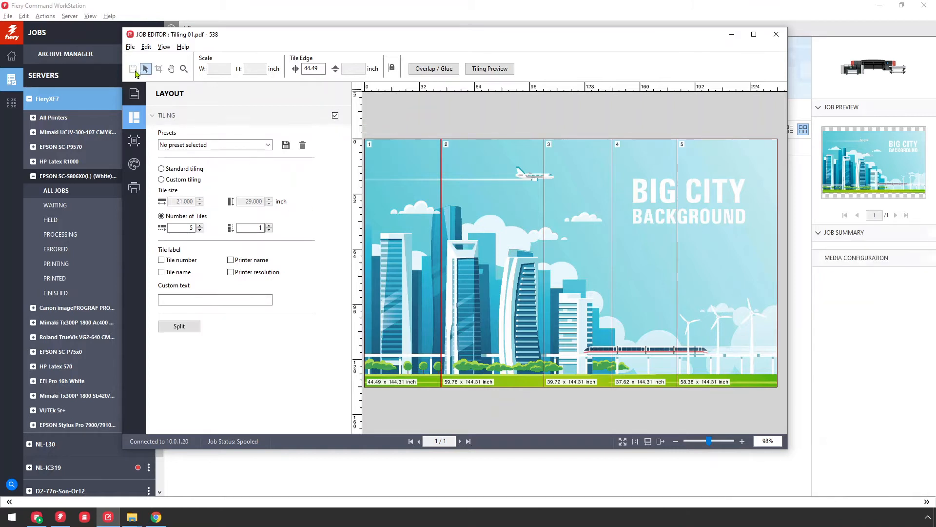
click(179, 327)
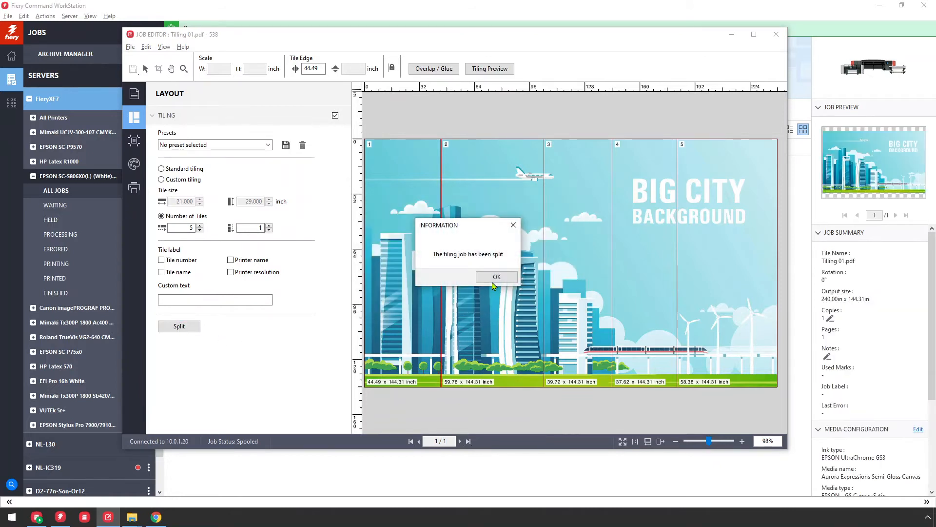
click(493, 278)
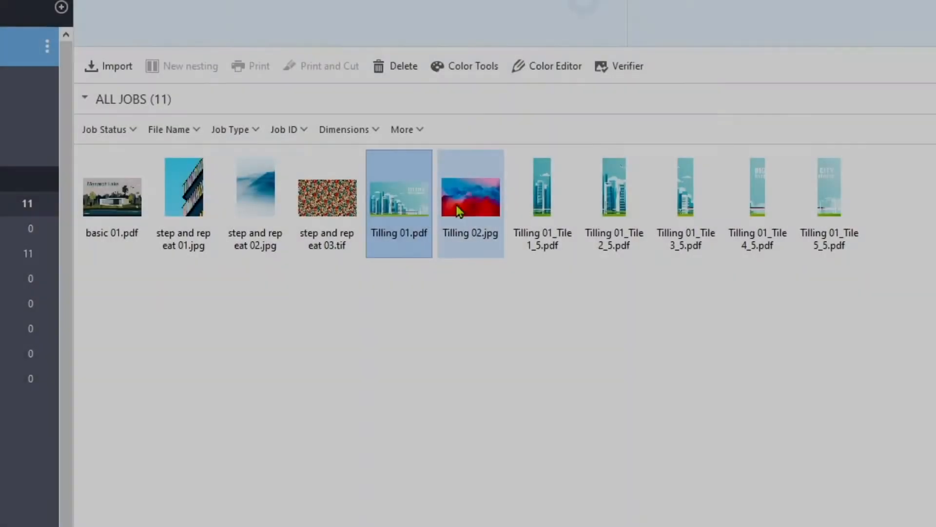
- Open Tilling 02.jpg for editing and tile it with custom tiles of 10 × 10 inches, saving the job
right_click(456, 209)
click(487, 322)
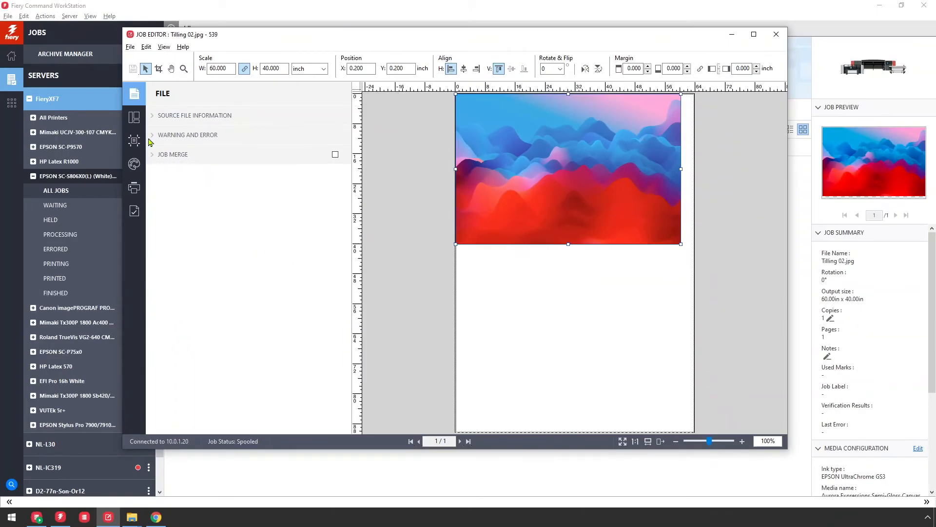
click(130, 118)
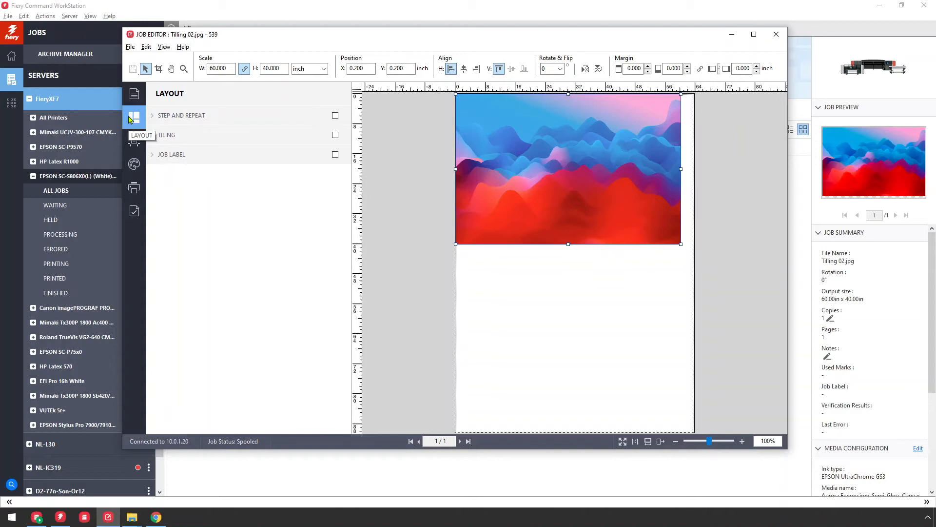
click(335, 135)
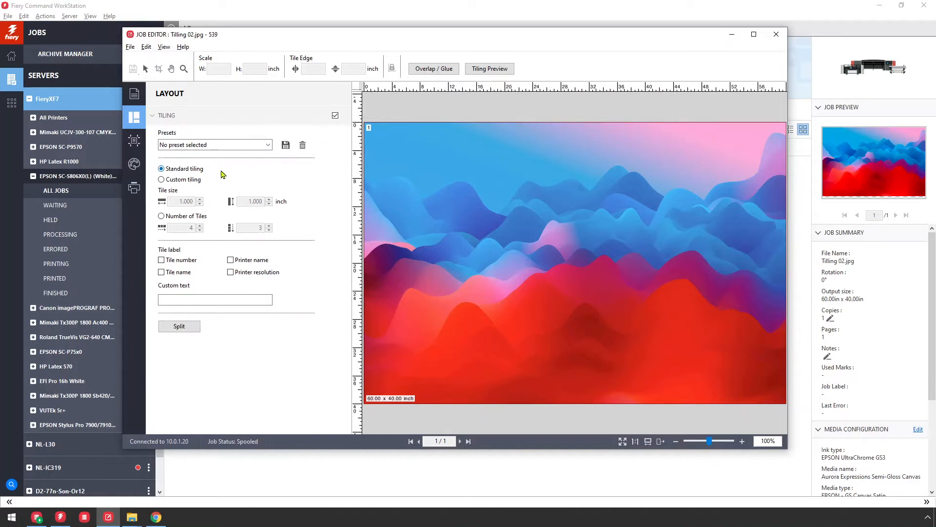
click(197, 180)
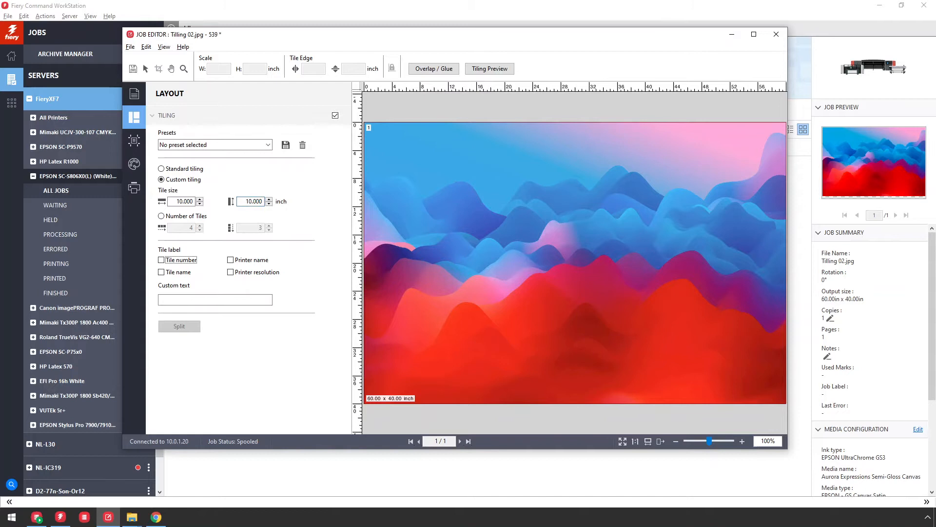
click(132, 68)
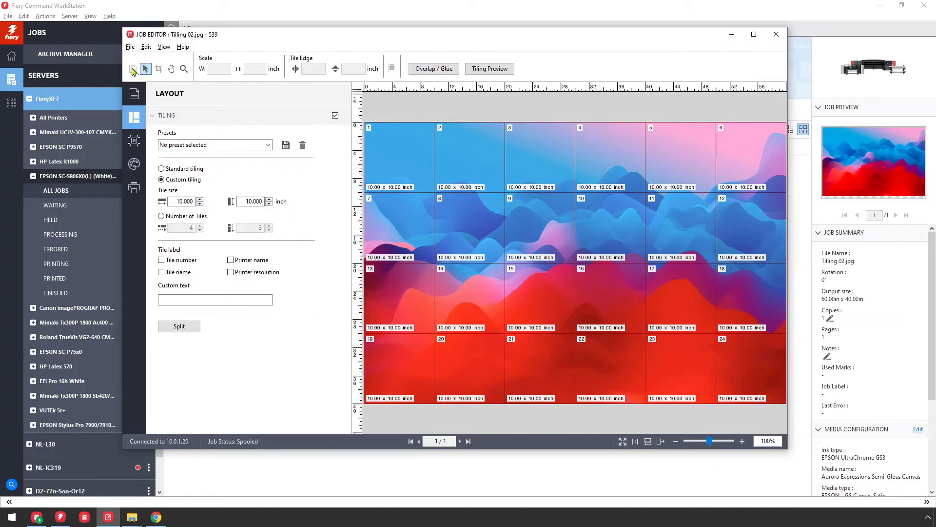
- Merge tiles 16, 17, 22 and 23 into one large tile
drag(601, 373, 624, 318)
right_click(625, 318)
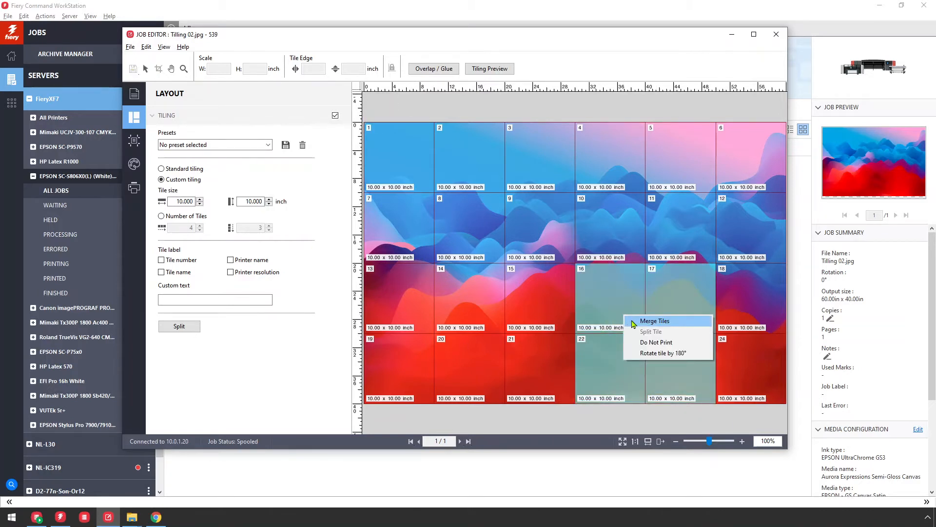
click(633, 320)
- Split tile 8 into a 2 × 2 group of smaller tiles
right_click(462, 229)
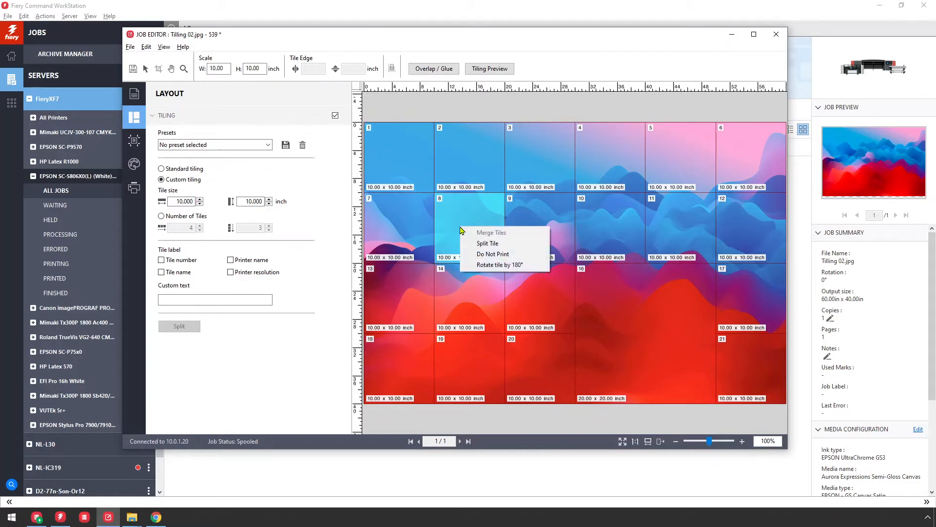
click(481, 246)
double_click(546, 285)
text(2)
click(498, 302)
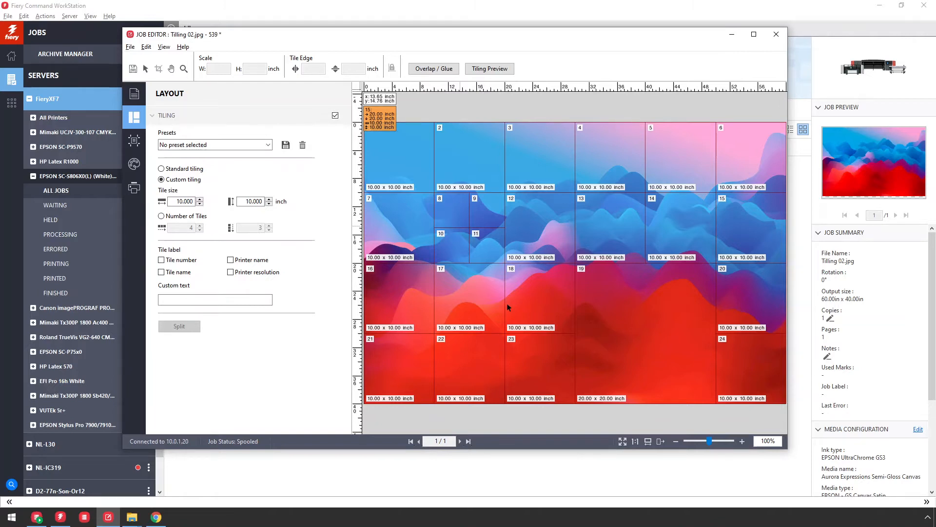
- Set the tile overlap to 2 inches in both directions and accept resetting the manual tiling
click(434, 68)
text(2)
text(2)
key(Tab)
click(513, 401)
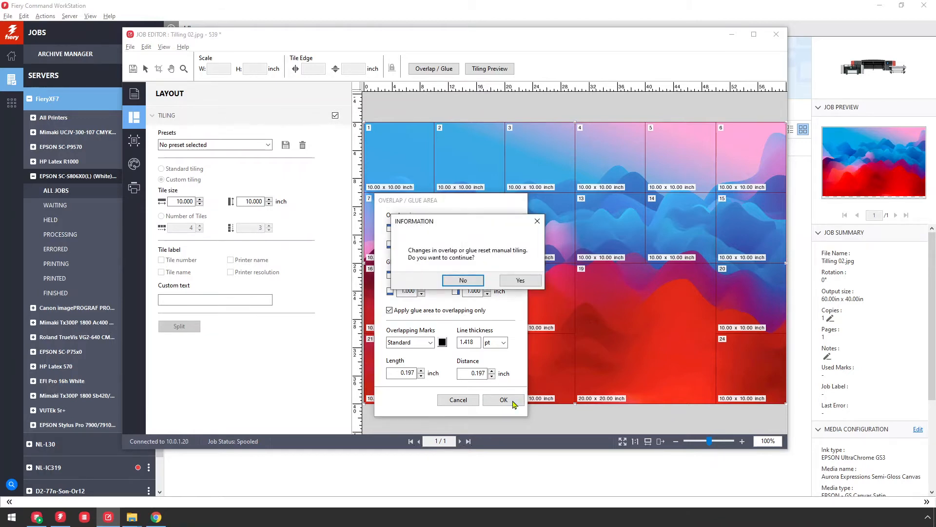
click(516, 280)
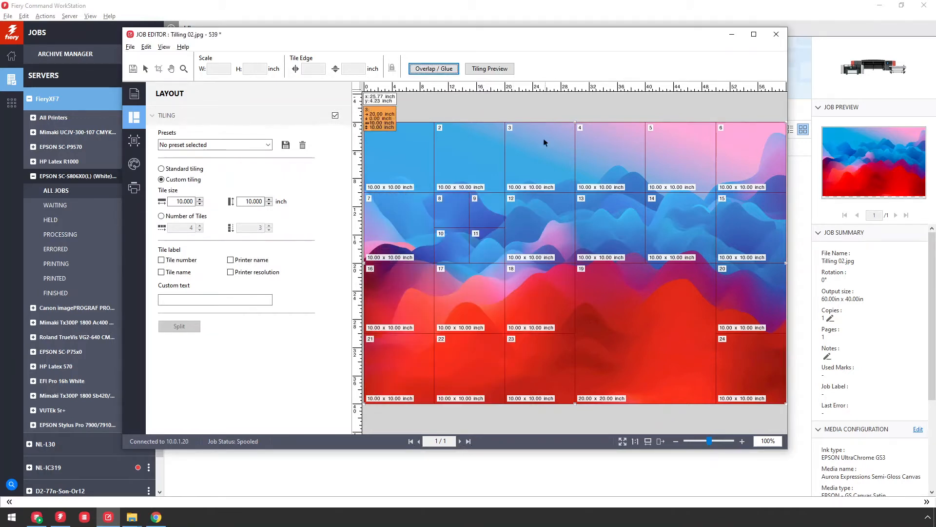
- Examine the tiling preview as single tiles with their overlap and glue areas, and as a tile layout overview
click(490, 69)
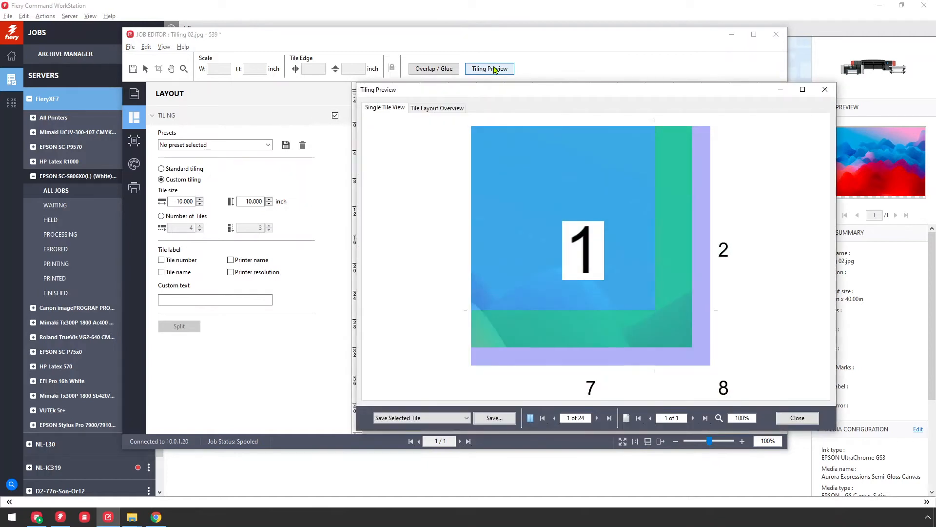
click(447, 108)
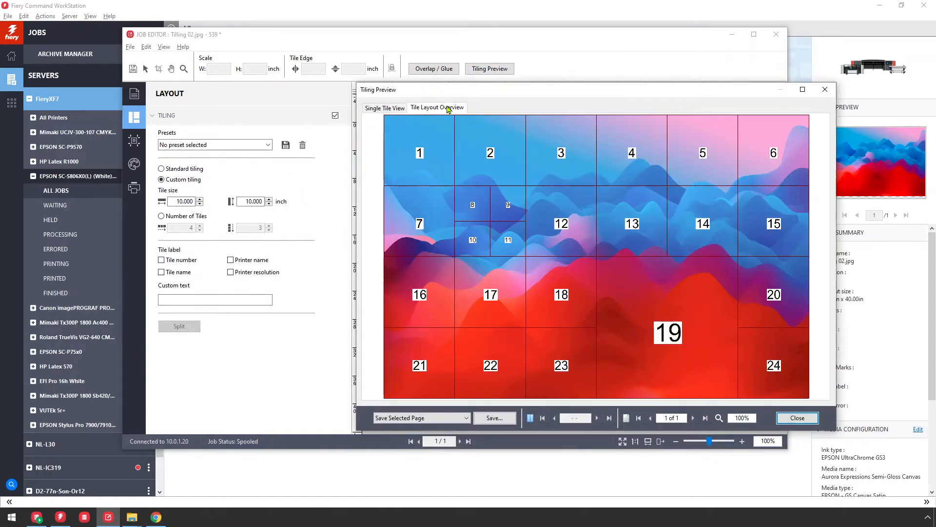
click(391, 111)
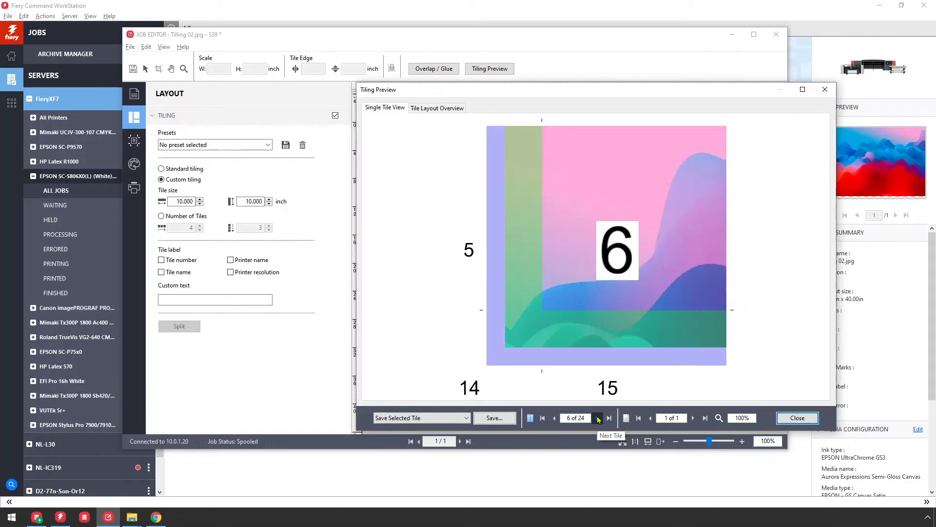
click(436, 109)
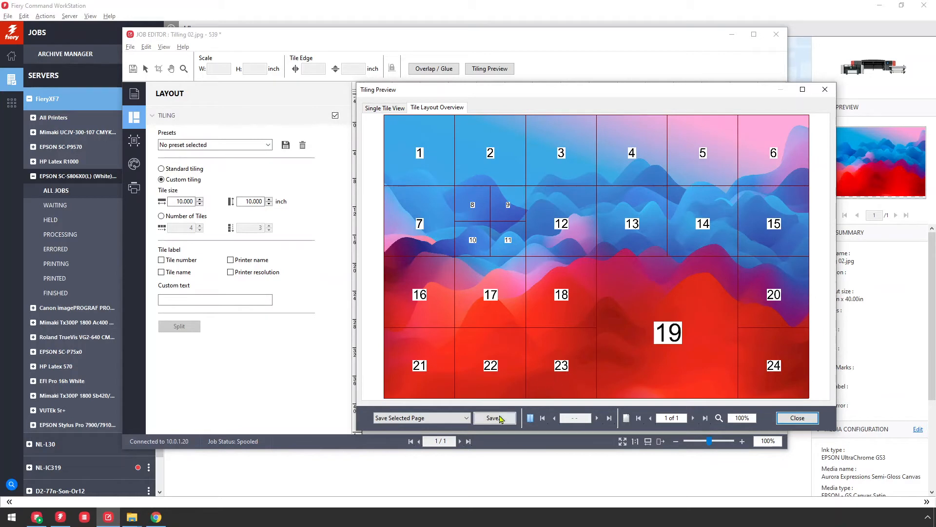
- Save the selected page of the tile layout overview from the tiling preview
click(454, 418)
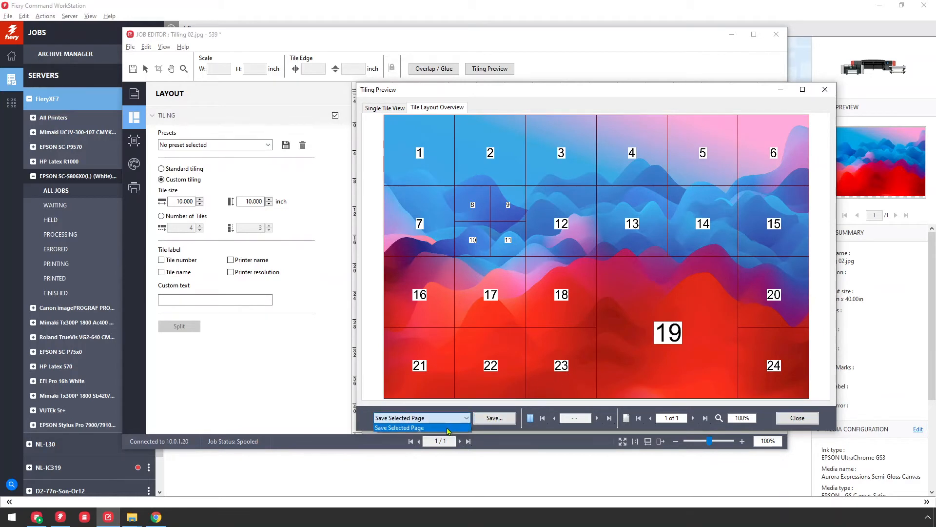
click(447, 428)
click(490, 420)
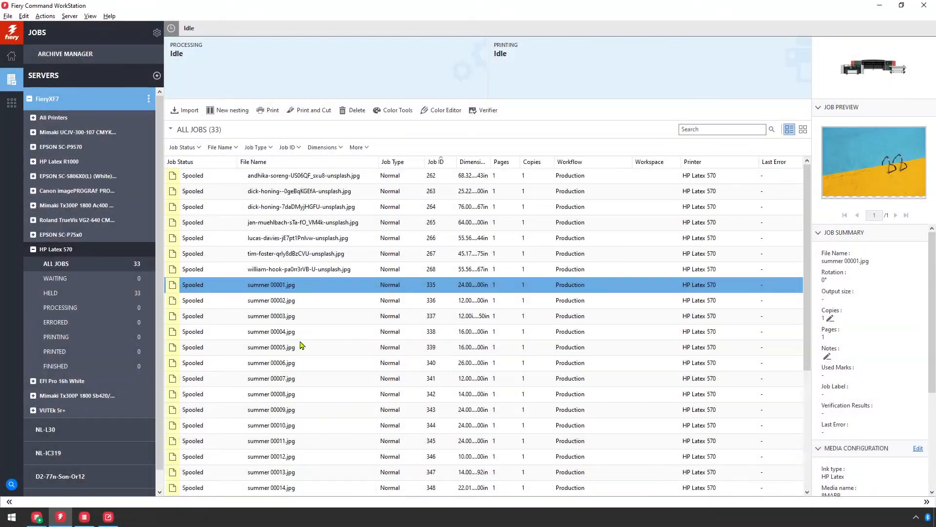
- Create a nesting from the HP Latex 570 jobs summer 00001.jpg to summer 00026.jpg and list its child jobs
scroll(304, 342, down, 4)
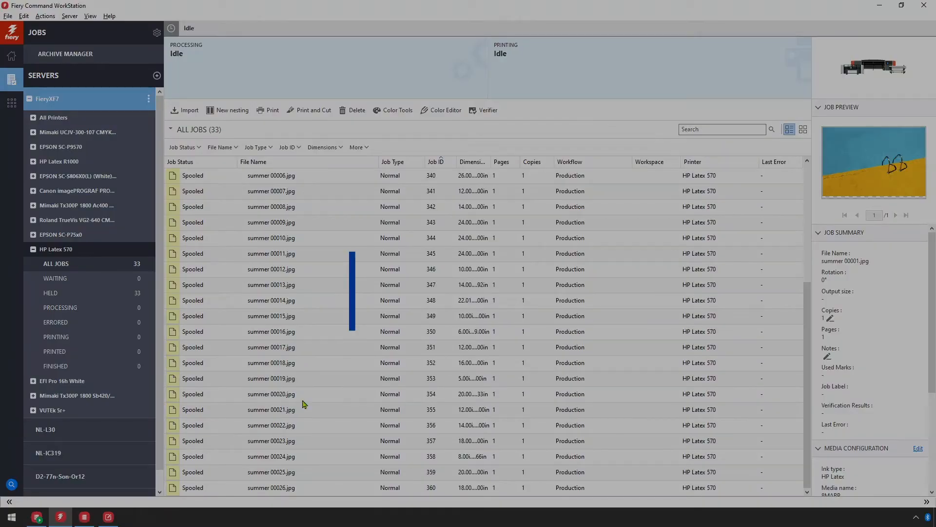
key(ctrl+a)
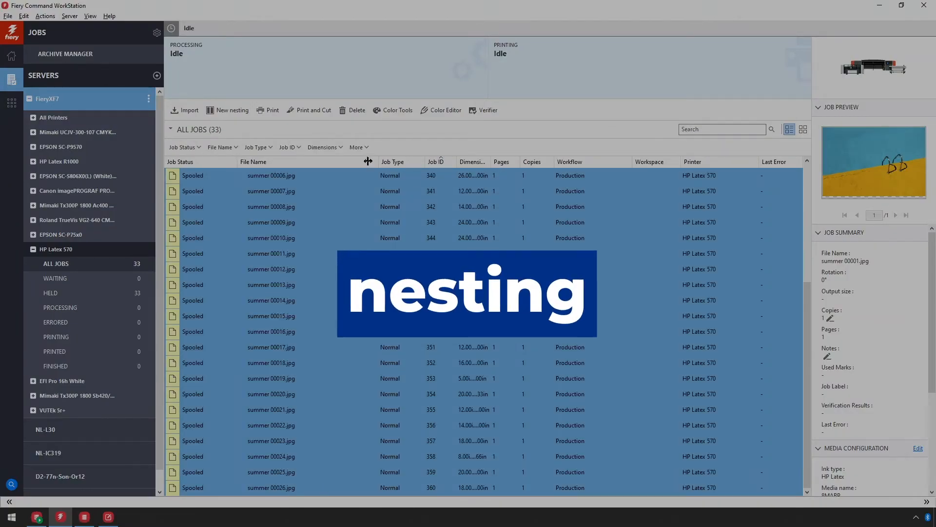
click(232, 110)
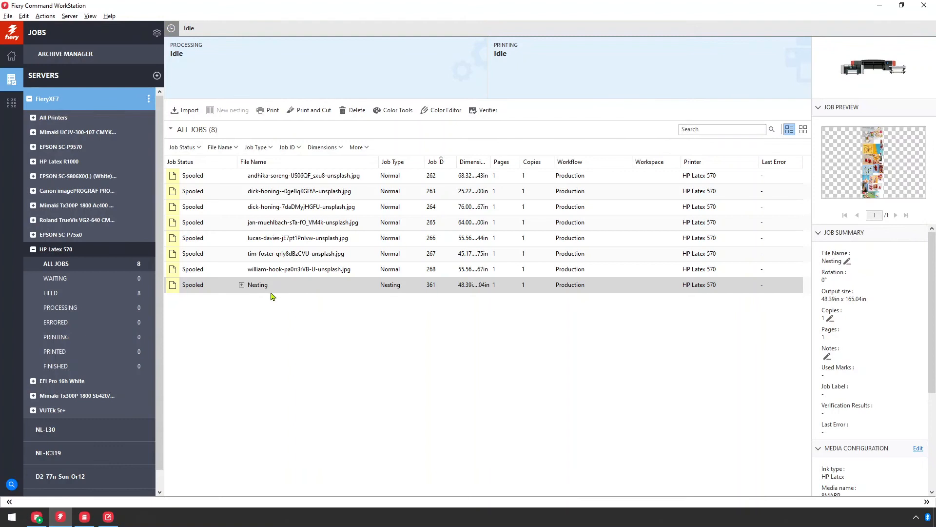
click(242, 285)
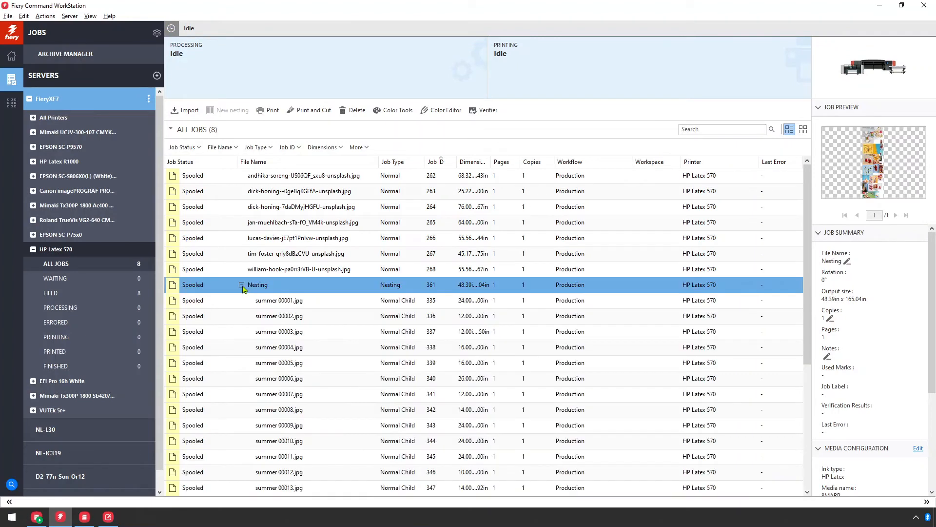
- Open the summer nesting in the Job Editor and apply the optimization Cut edges horizontally
right_click(270, 291)
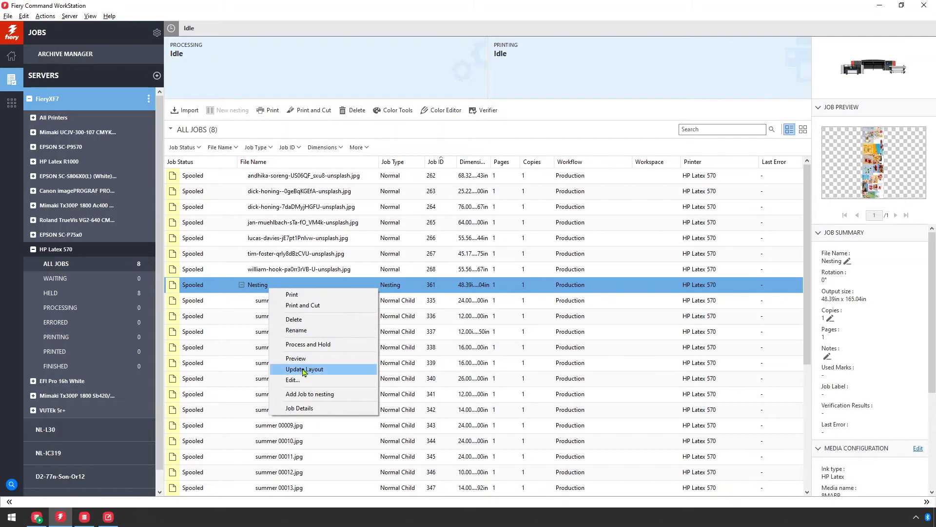
click(304, 370)
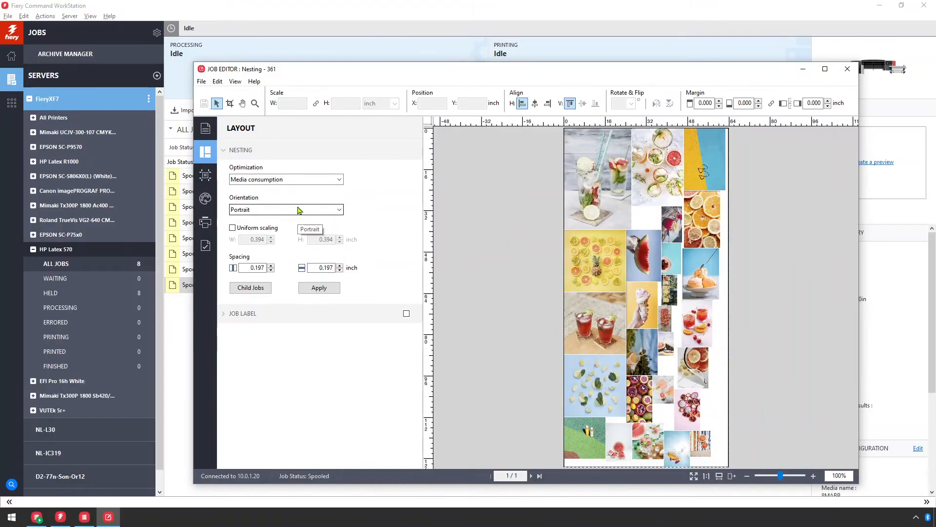
click(301, 180)
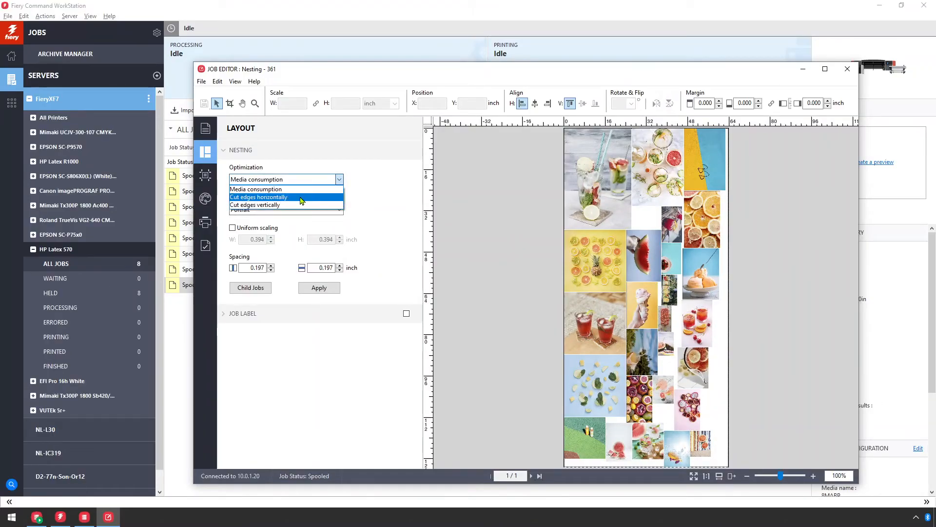
click(301, 197)
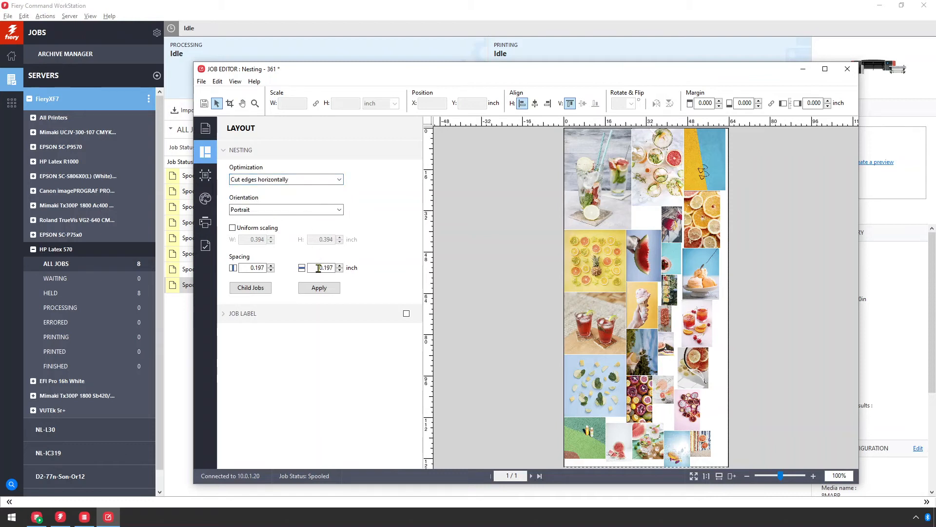
click(320, 289)
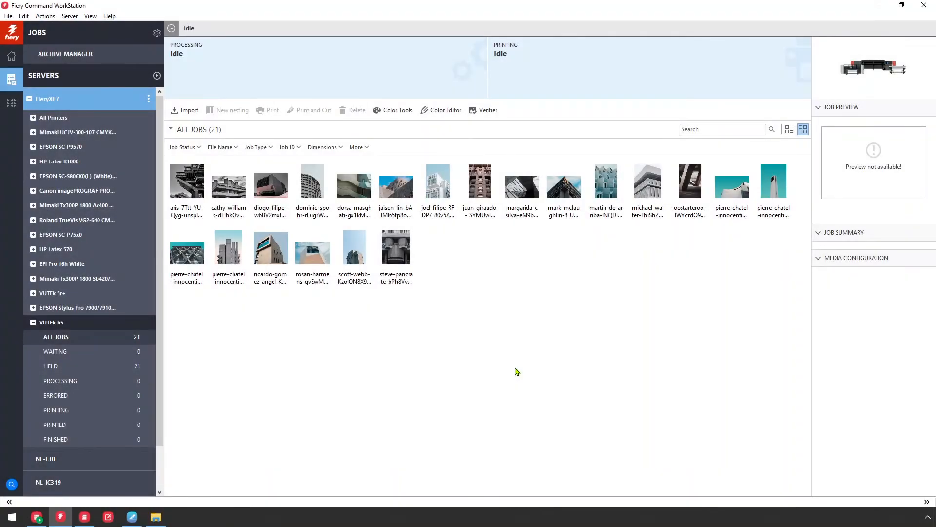
- Create a nesting from all jobs in the VUTEk h5 queue and open it in the Job Editor
key(ctrl+a)
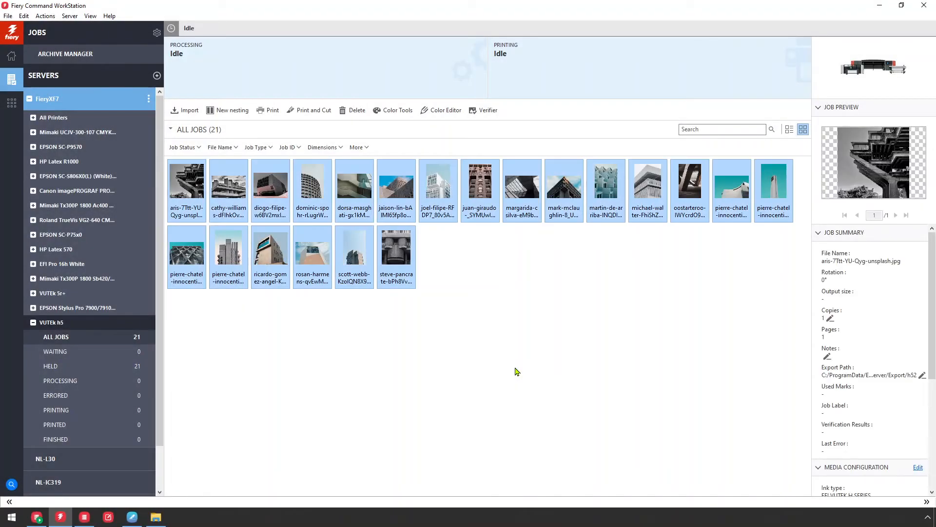
click(218, 112)
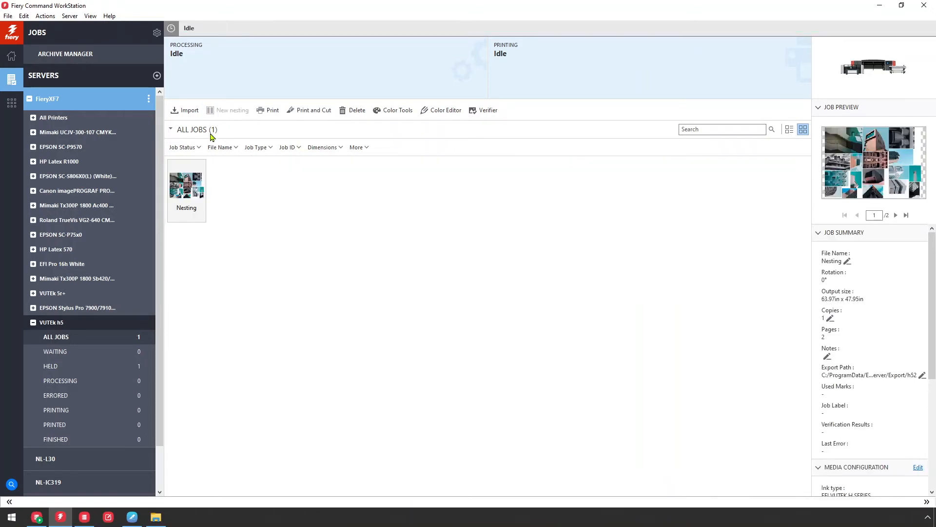
right_click(191, 181)
click(213, 273)
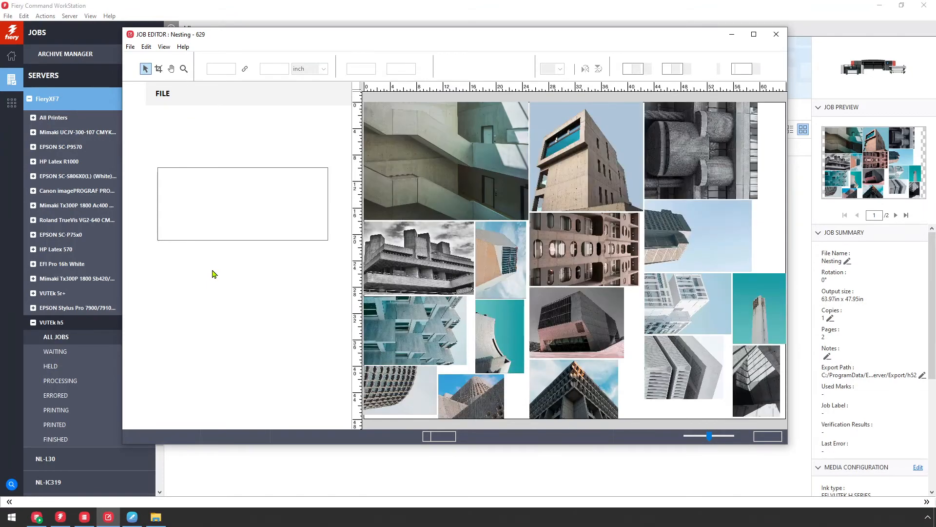
- Show the nesting's layout settings and look through the optimization and orientation choices
click(135, 119)
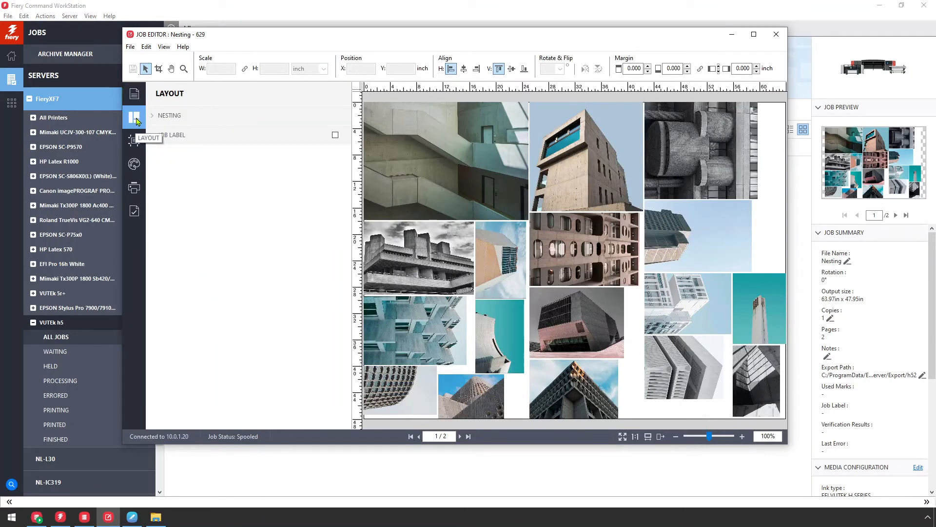
click(166, 116)
click(269, 145)
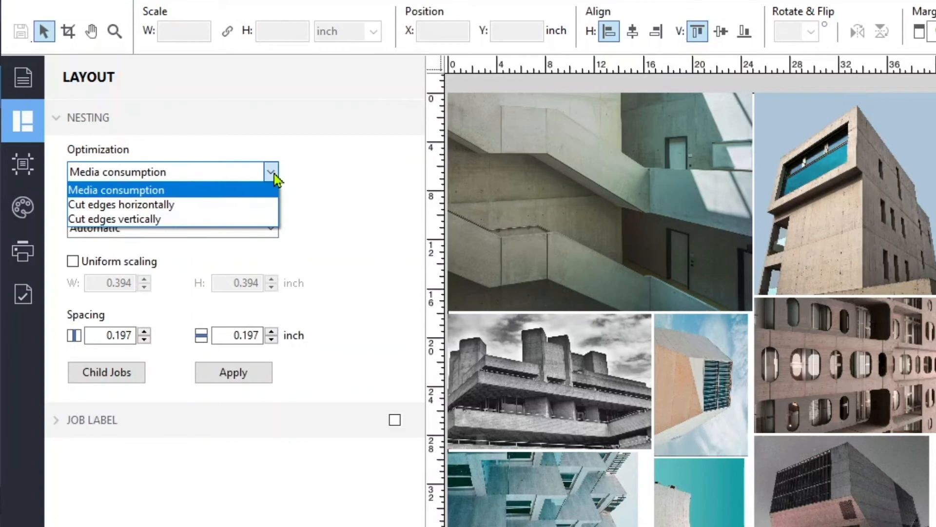
click(274, 173)
click(270, 228)
click(271, 229)
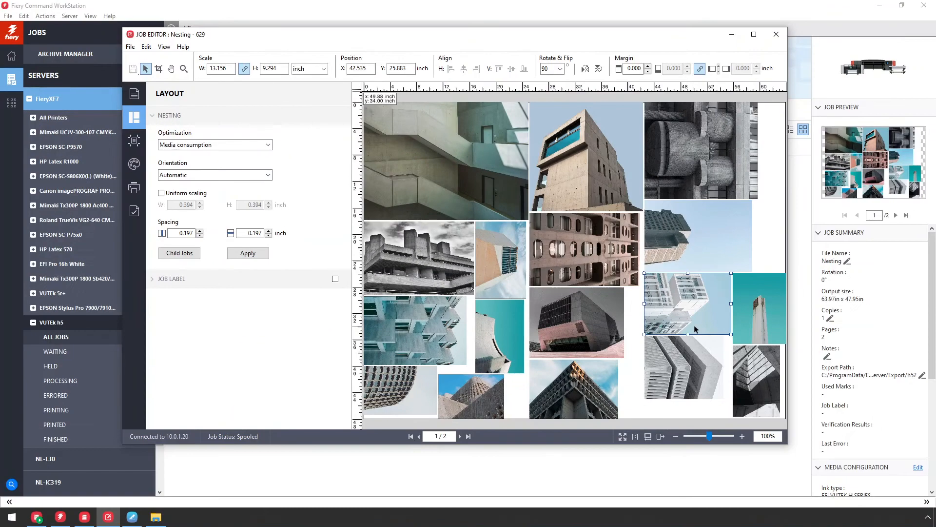
- Add five clones of the selected white building image to the nesting, update the layout and check both pages
right_click(695, 331)
click(707, 443)
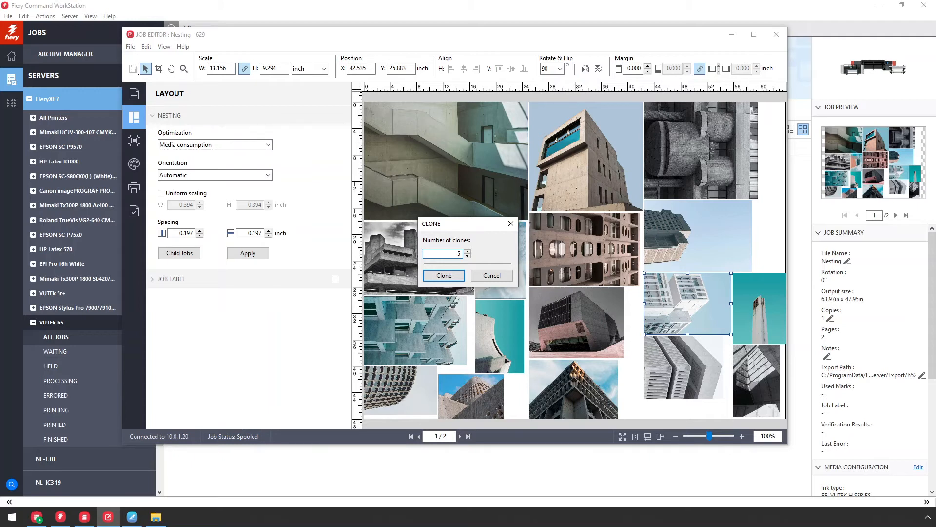
click(441, 275)
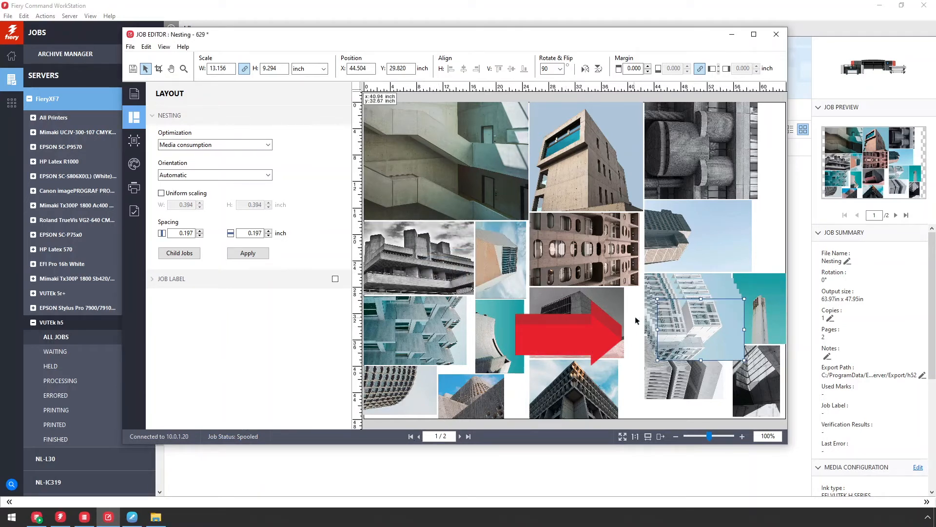
right_click(636, 321)
click(638, 324)
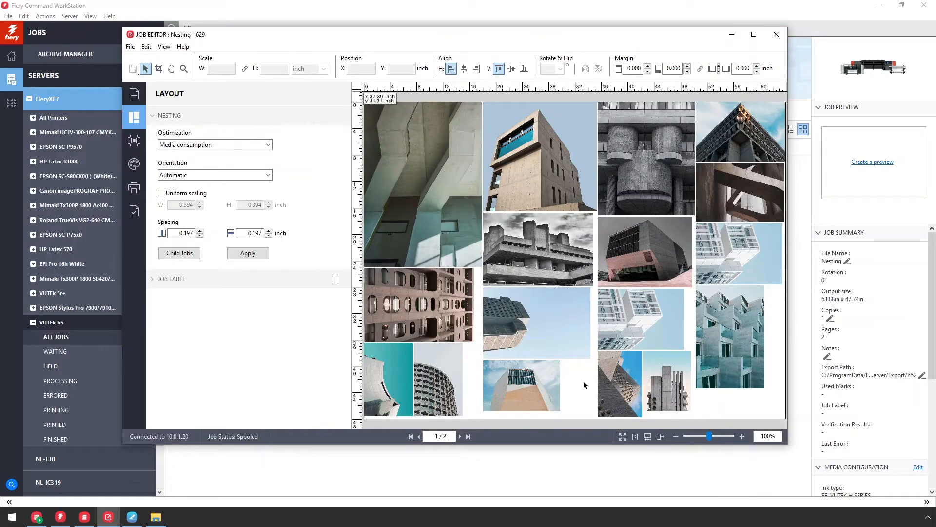
click(461, 437)
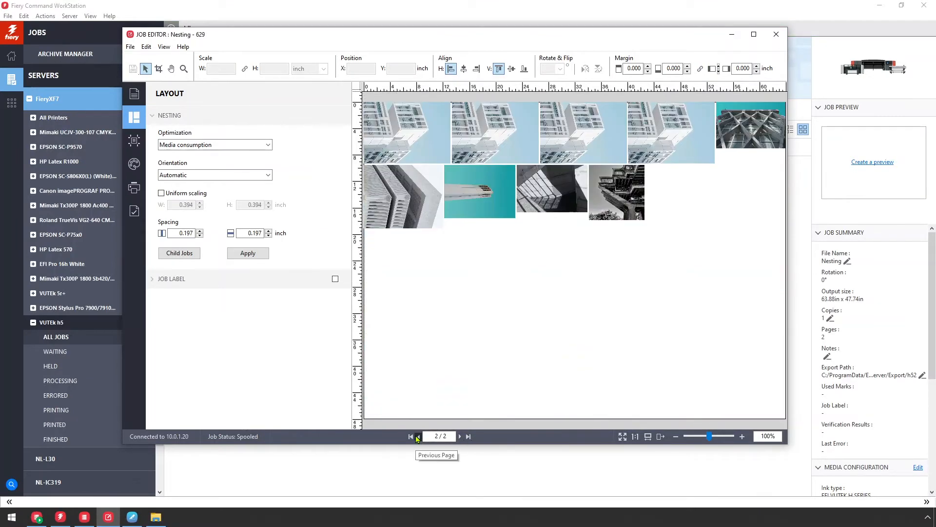
click(418, 437)
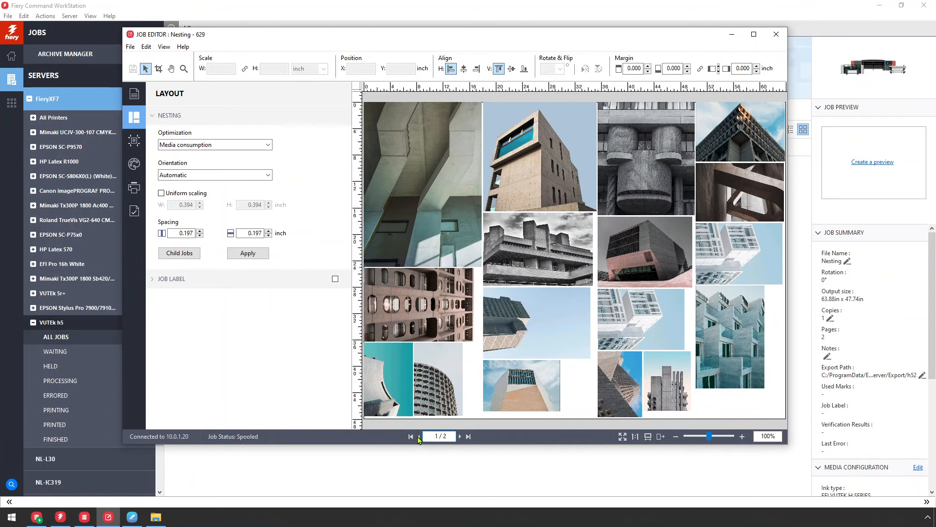
- Reposition the wide grey concrete building image, shrink the staircase image and enlarge the perforated facade image to about 26.1 × 17.4 inch
drag(541, 268, 620, 282)
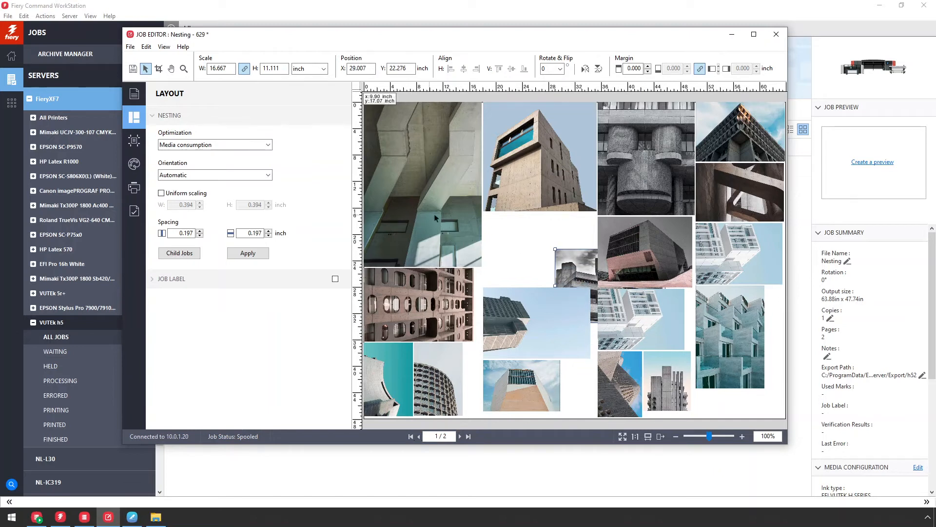
click(479, 264)
drag(481, 267, 452, 225)
click(474, 269)
drag(476, 266, 536, 209)
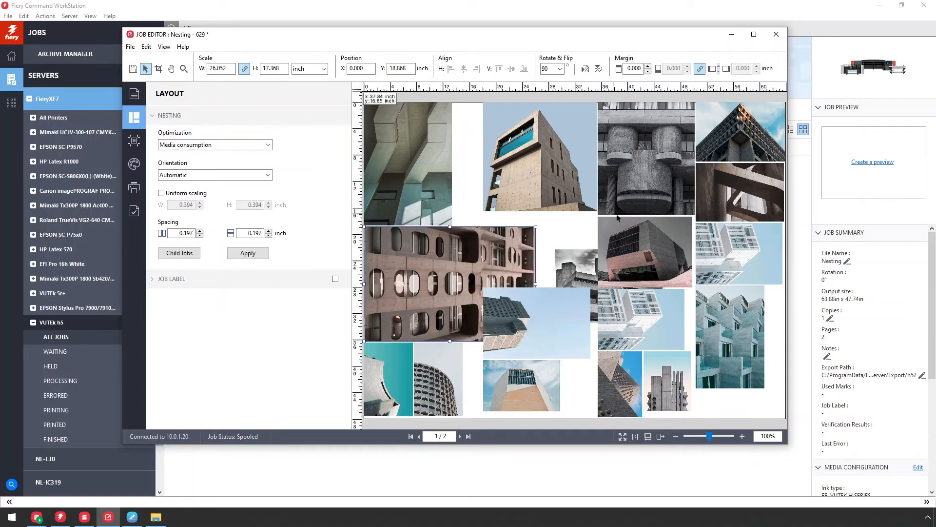
- Move the dark building image with the pink base to about X 28.1, Y 15.8 inch and lock it there
drag(648, 248, 599, 239)
right_click(579, 260)
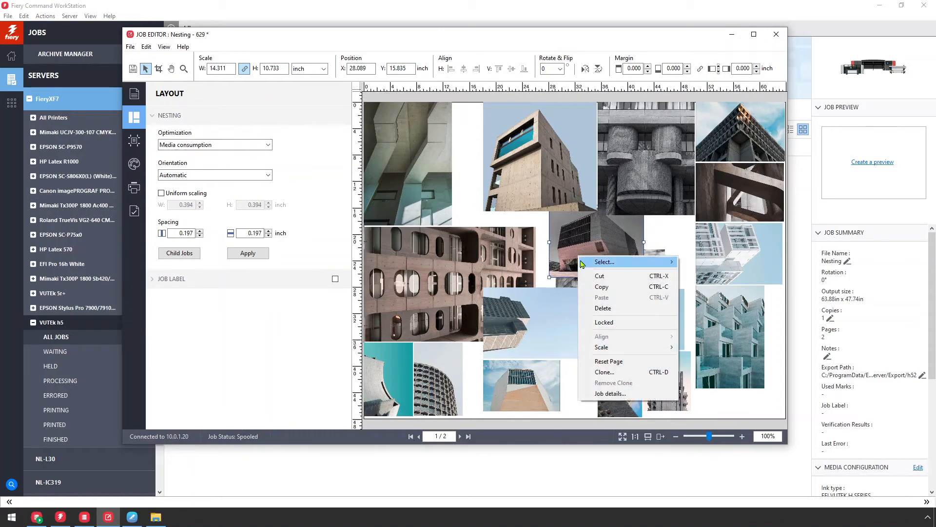
click(595, 320)
- Update the nesting layout around the locked dark building image and unlock that image
right_click(544, 274)
click(549, 278)
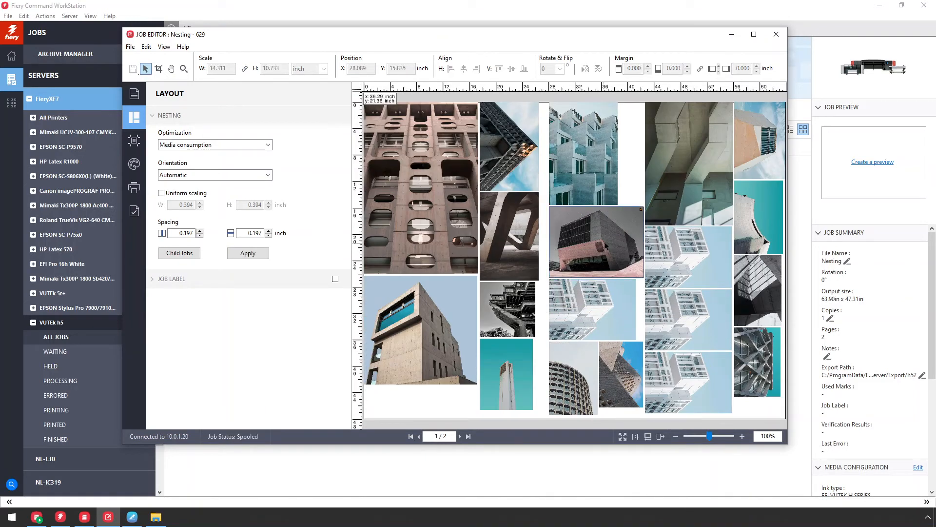
right_click(604, 244)
click(611, 307)
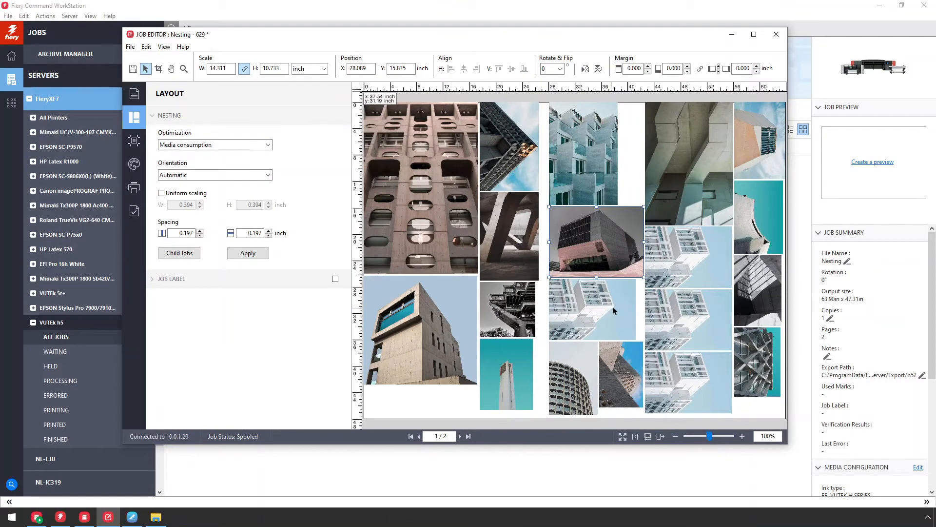
- Enable Standard crop marks for the nesting and update the layout to make room for them
click(135, 142)
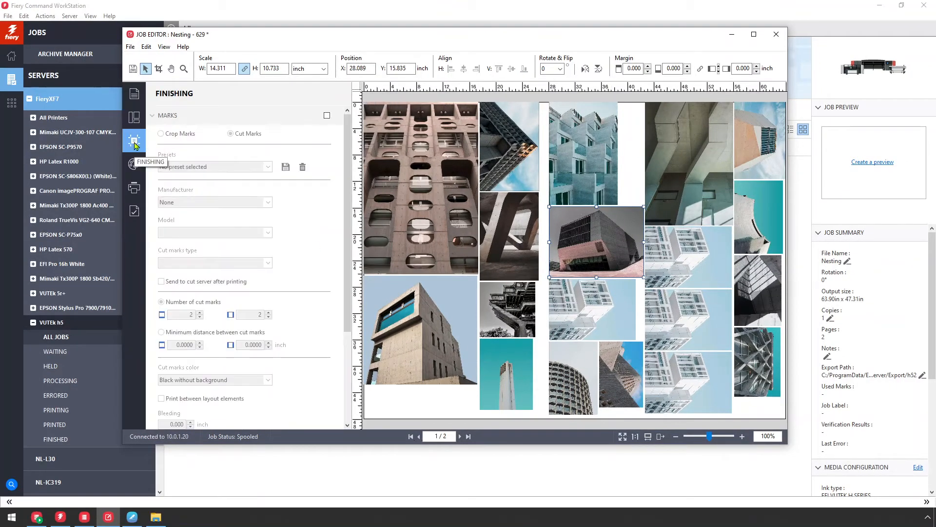
click(327, 116)
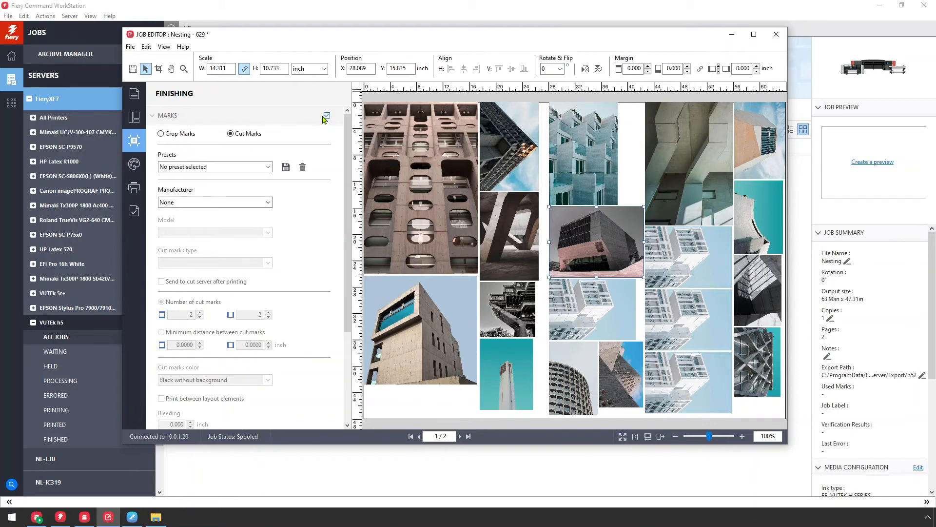
click(179, 138)
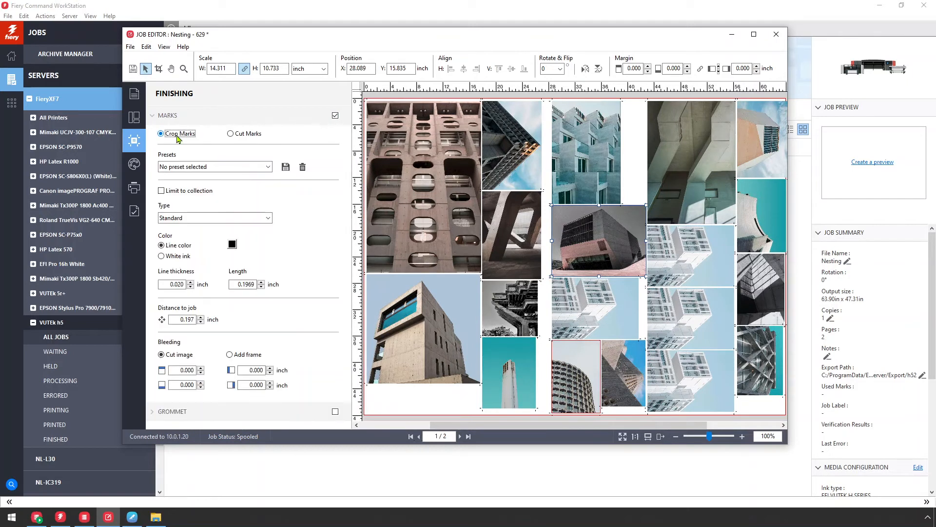
right_click(540, 299)
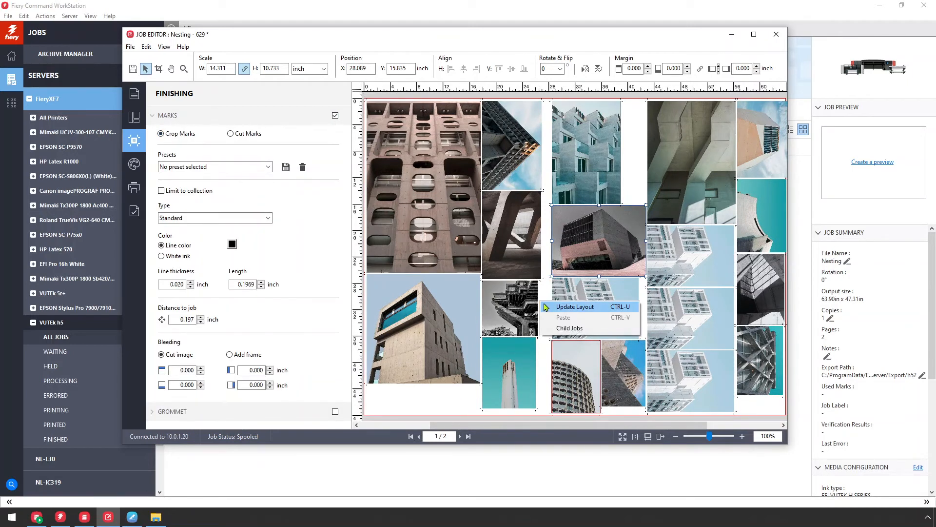
click(547, 305)
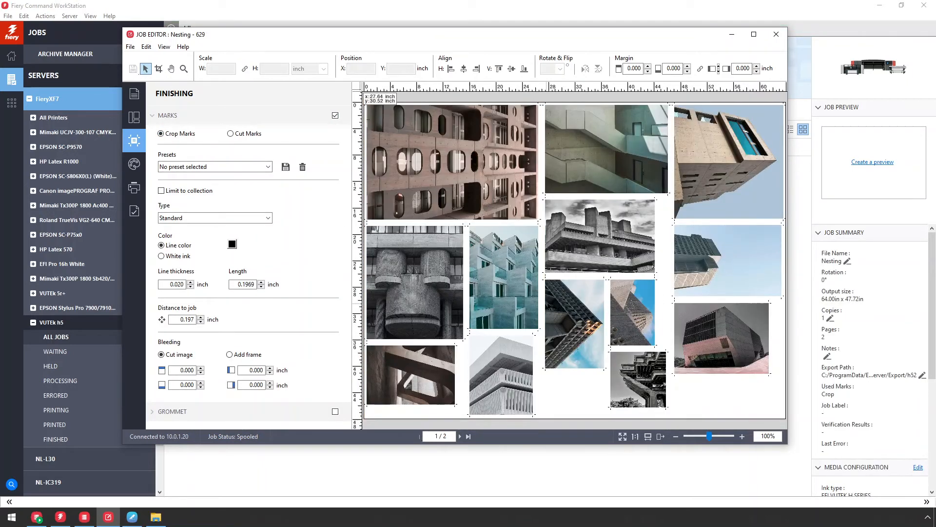
- Set the nesting optimization to Cut edges horizontally, update the layout and review both pages
click(137, 119)
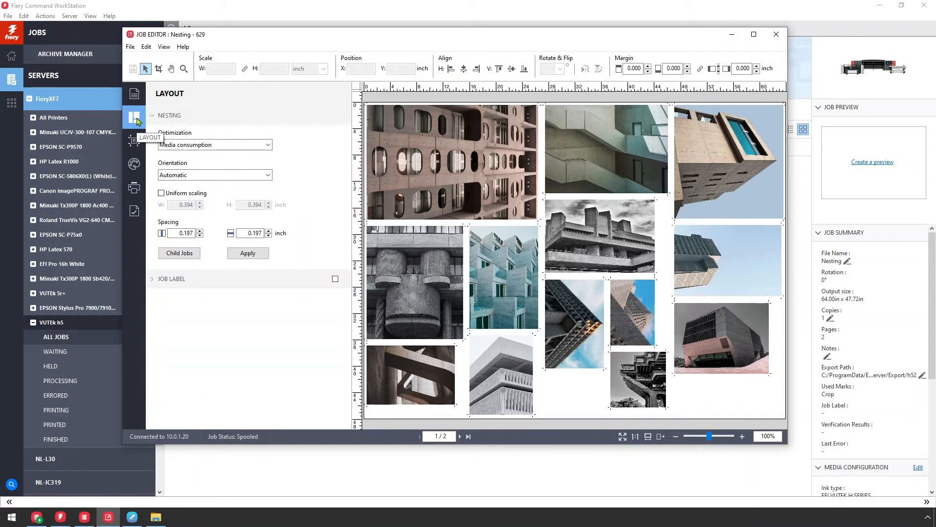
click(255, 145)
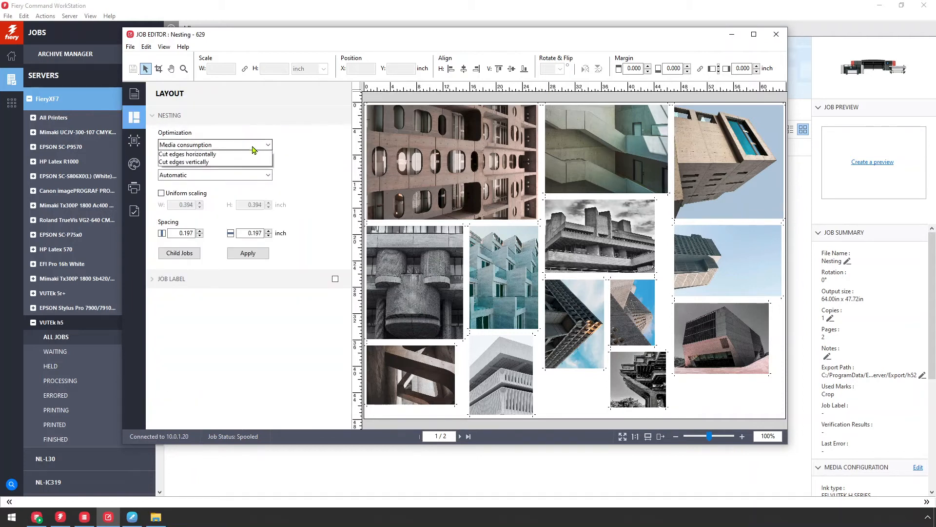
click(256, 167)
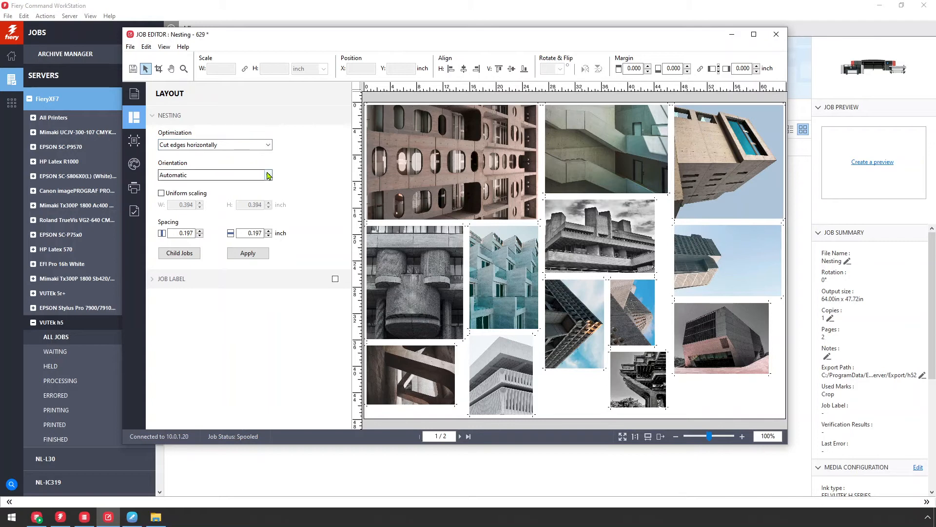
right_click(552, 400)
click(560, 405)
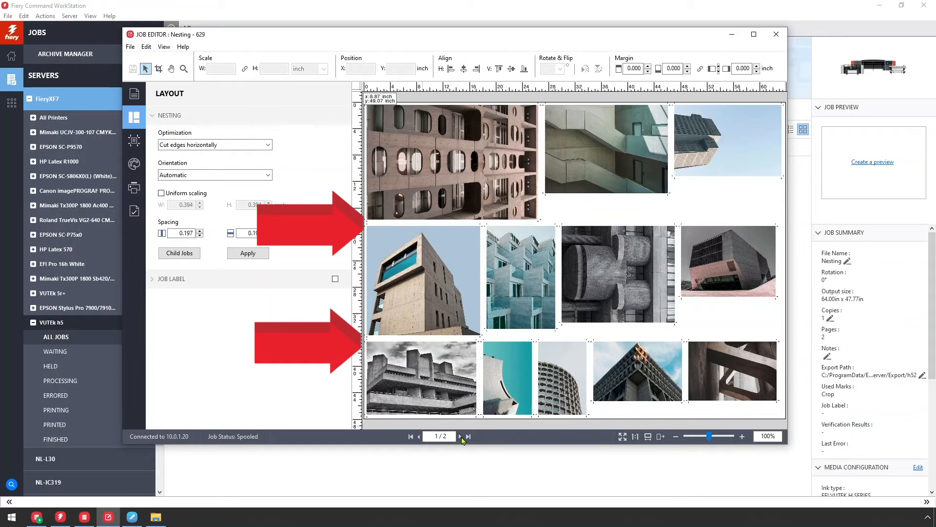
click(460, 436)
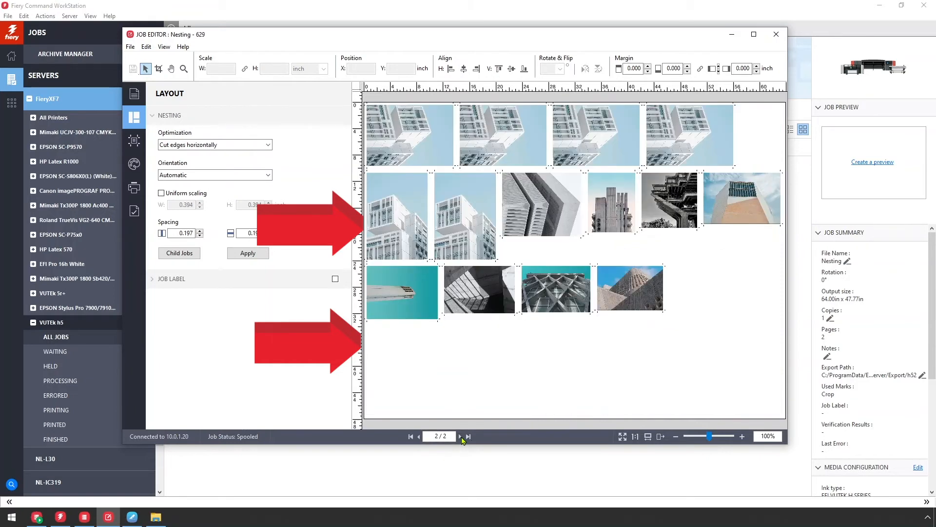
click(420, 436)
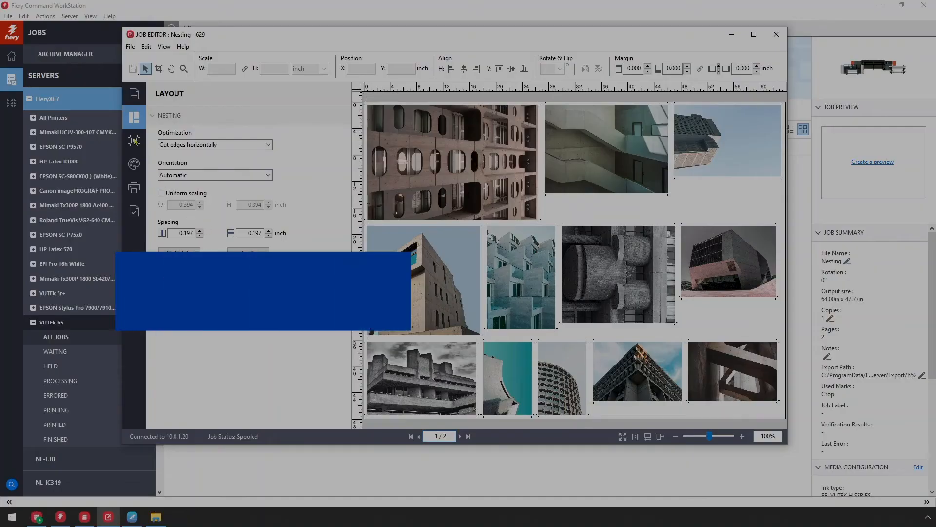
- Change the nesting's marks to cut marks for the Summa S160 D cutter
click(134, 140)
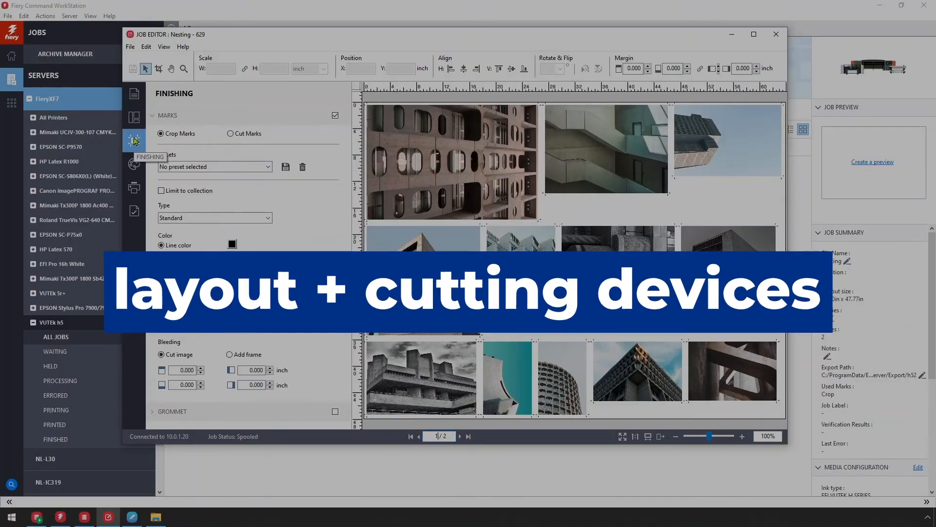
click(235, 135)
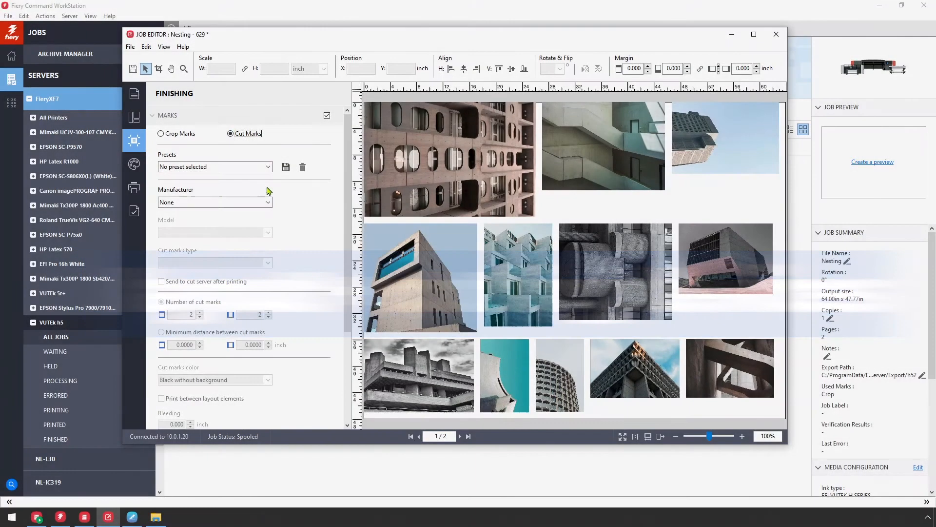
click(267, 202)
drag(267, 233, 259, 389)
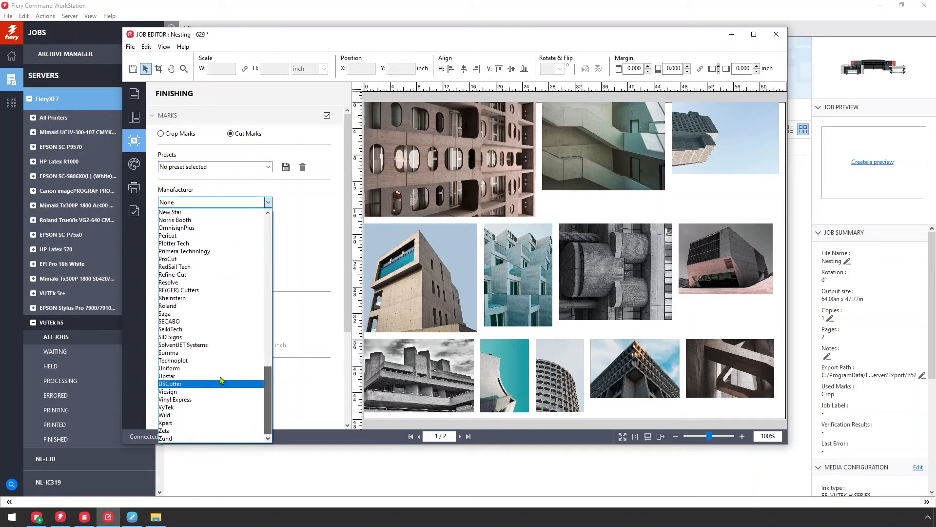
click(225, 352)
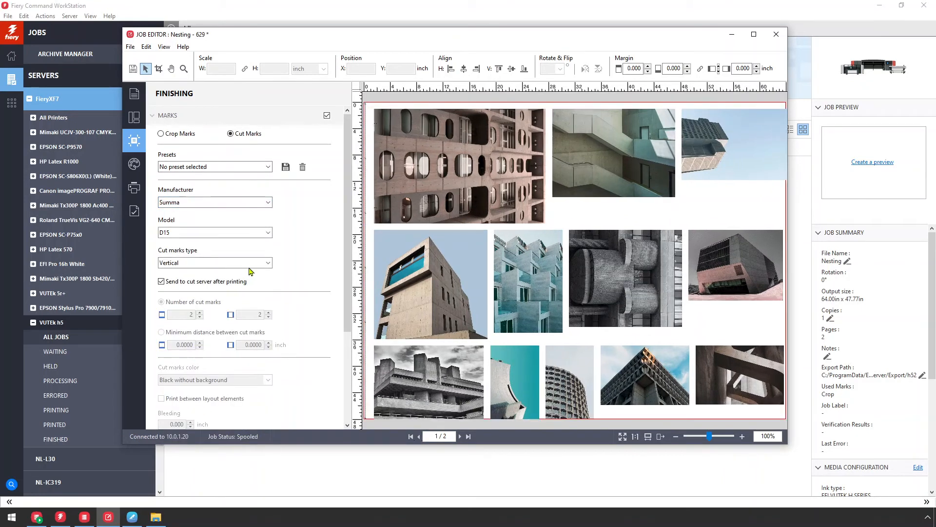
click(268, 232)
drag(269, 267, 274, 399)
click(232, 406)
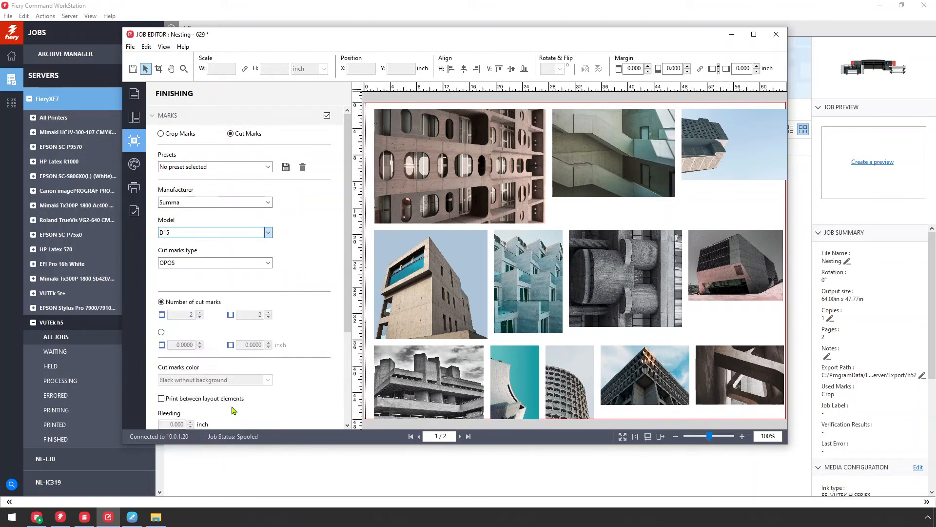
click(184, 69)
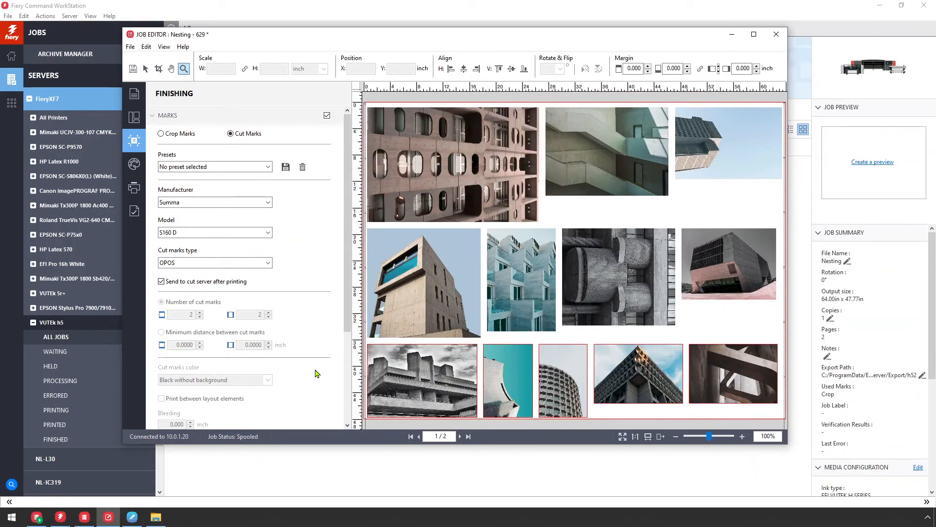
- Apply the Media consumption optimization to the nesting and check its next page
click(135, 118)
click(190, 145)
click(191, 155)
click(242, 254)
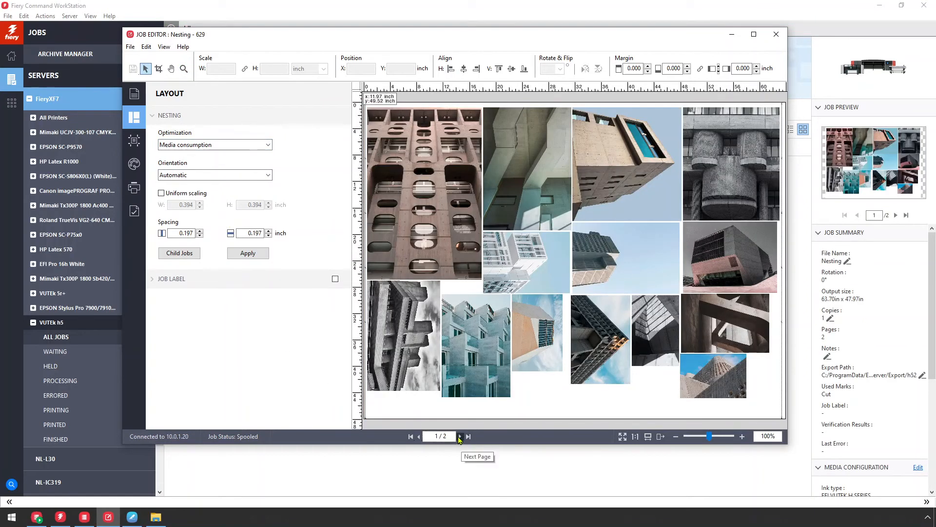
click(459, 437)
- Apply the Maintain orientation setting to the nesting and print it
click(264, 175)
click(185, 208)
click(245, 255)
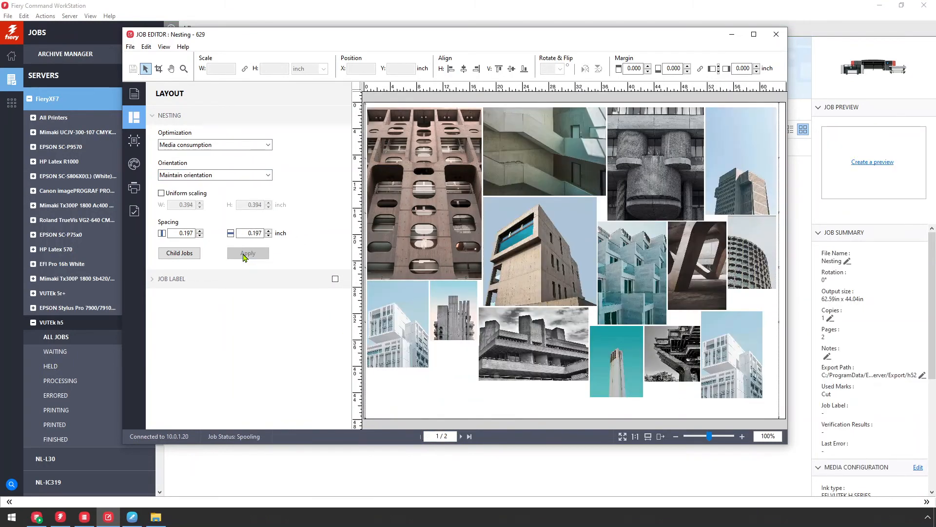
click(130, 46)
click(143, 94)
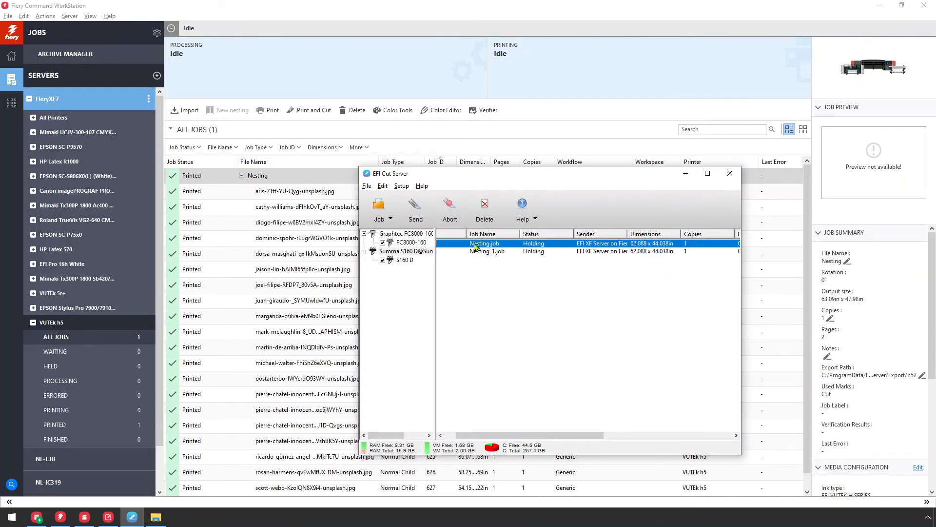
- In EFI Cut Server, open the properties of the two nesting cut jobs to examine their cut paths
double_click(588, 242)
click(638, 152)
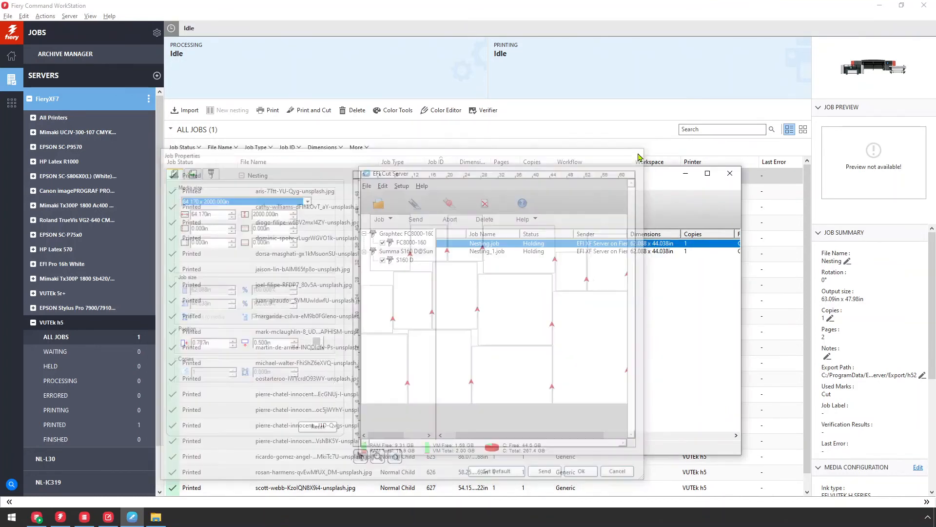
double_click(547, 252)
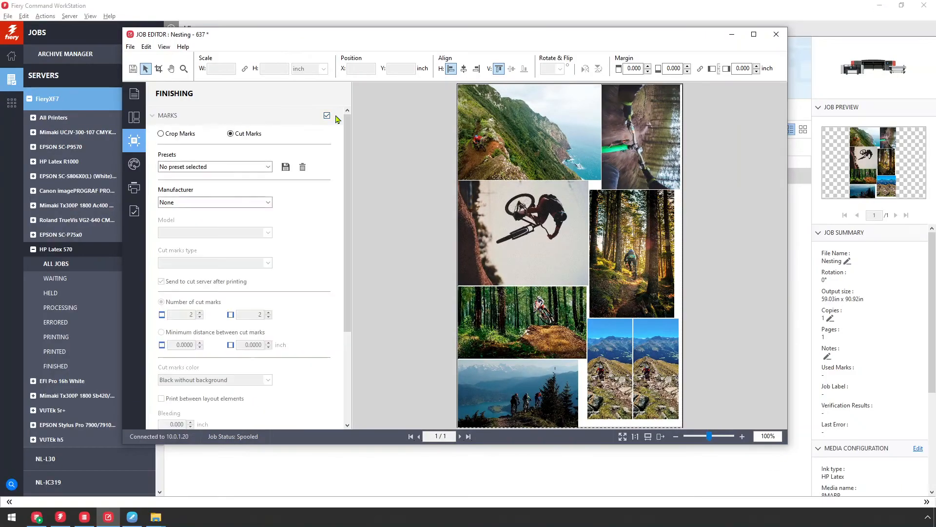
- Set the cut marks of the HP Latex 570 bike nesting to the Zund G3 M-2500 cutter
click(239, 203)
scroll(214, 322, down, 15)
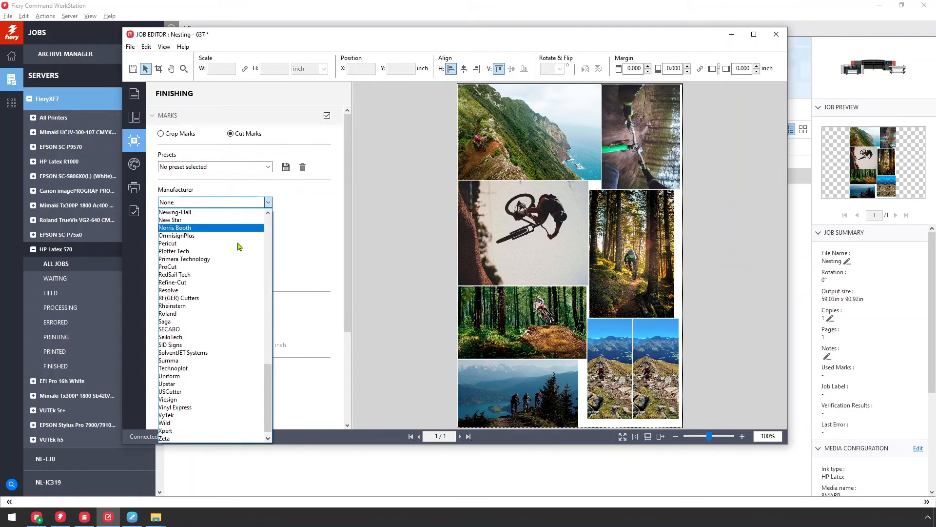
click(209, 438)
click(204, 234)
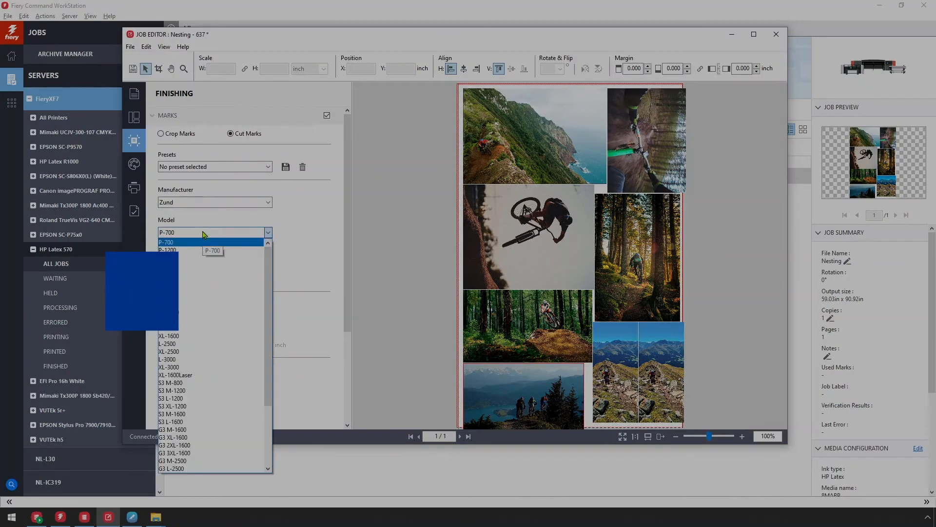
click(214, 465)
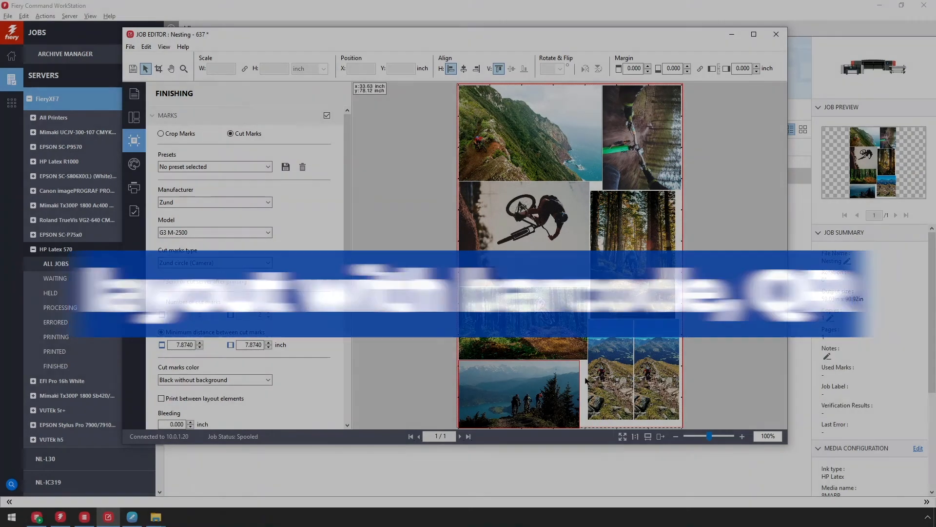
- Add a 2D barcode along the top edge of the HP Latex 570 bike nesting with Zund cut marks
right_click(589, 384)
click(618, 384)
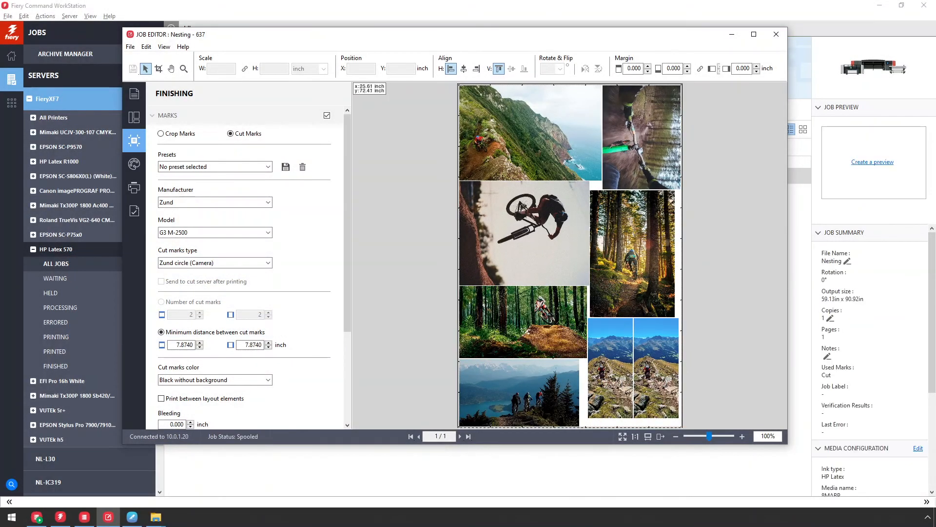
drag(348, 295, 358, 393)
click(304, 392)
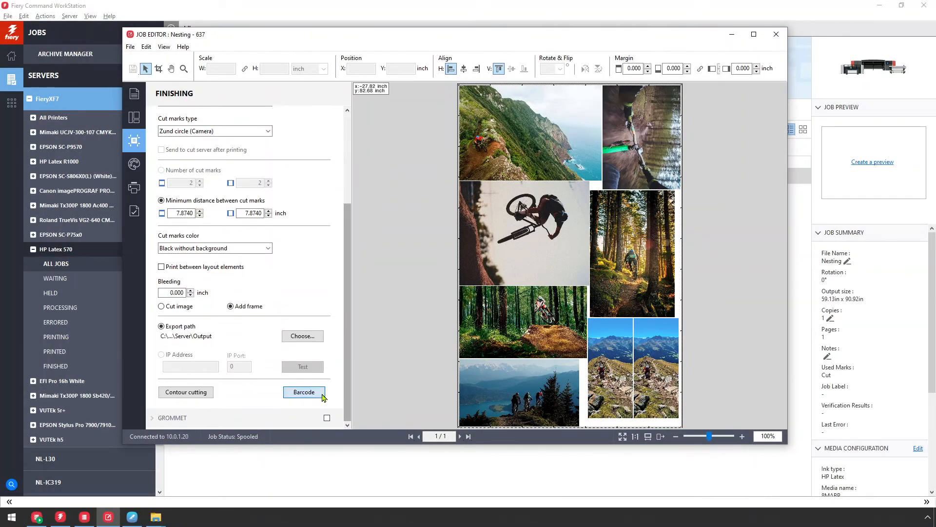
click(412, 216)
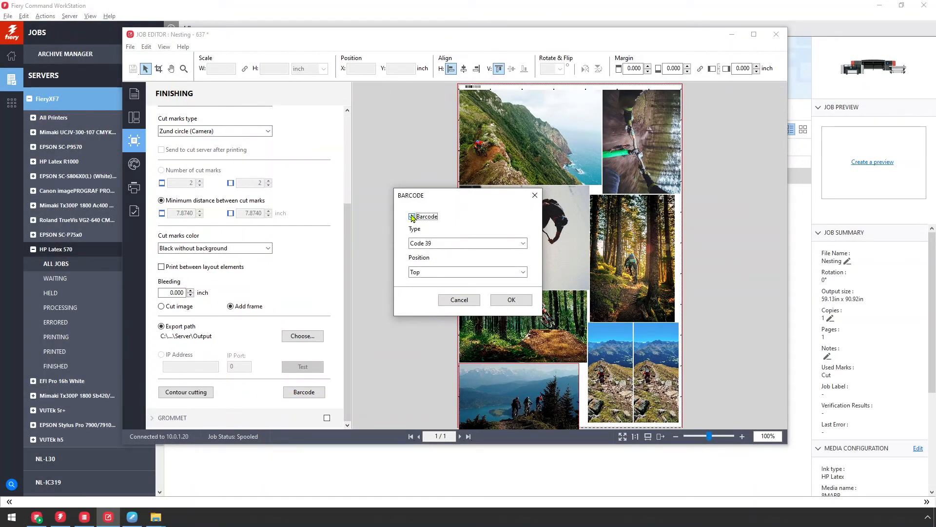
click(426, 247)
click(425, 262)
click(510, 299)
click(184, 69)
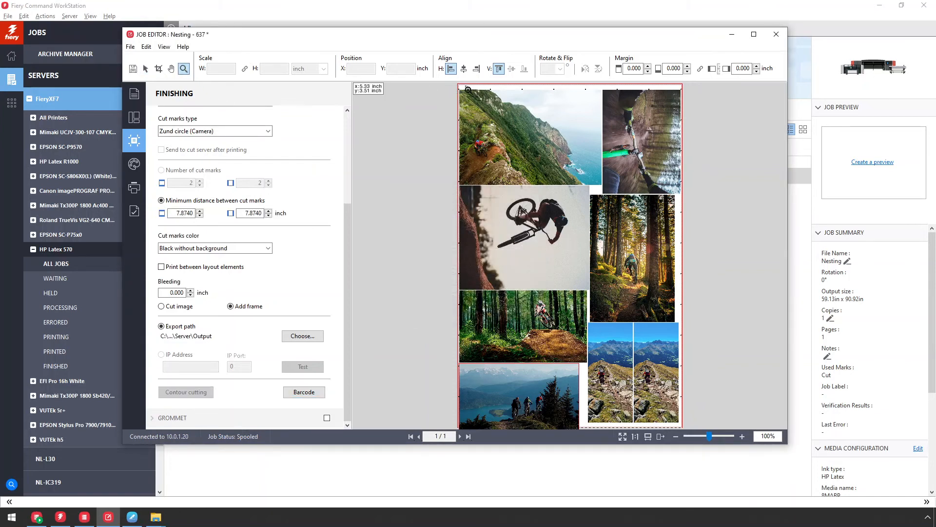
drag(468, 90, 459, 86)
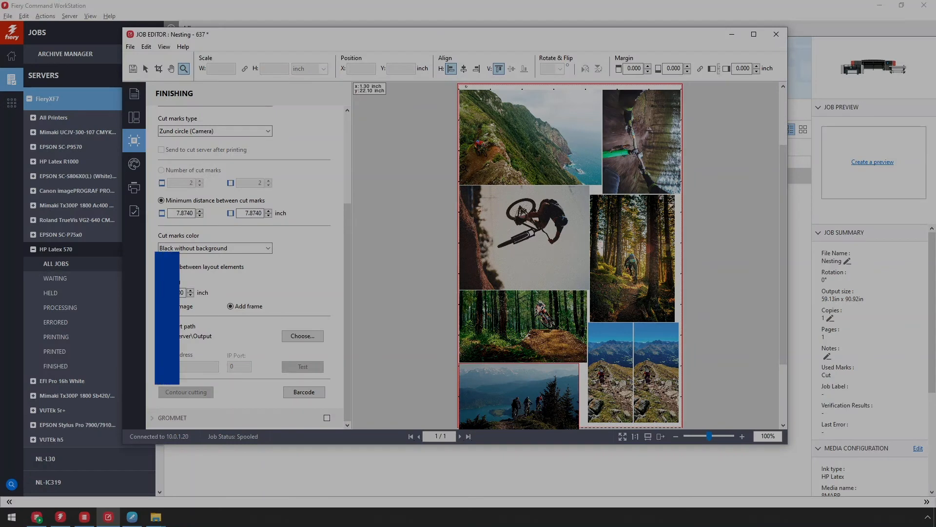
- Set the roll format to 44 inch x 50 m and re-nest the bike images to fit the narrower media
click(134, 188)
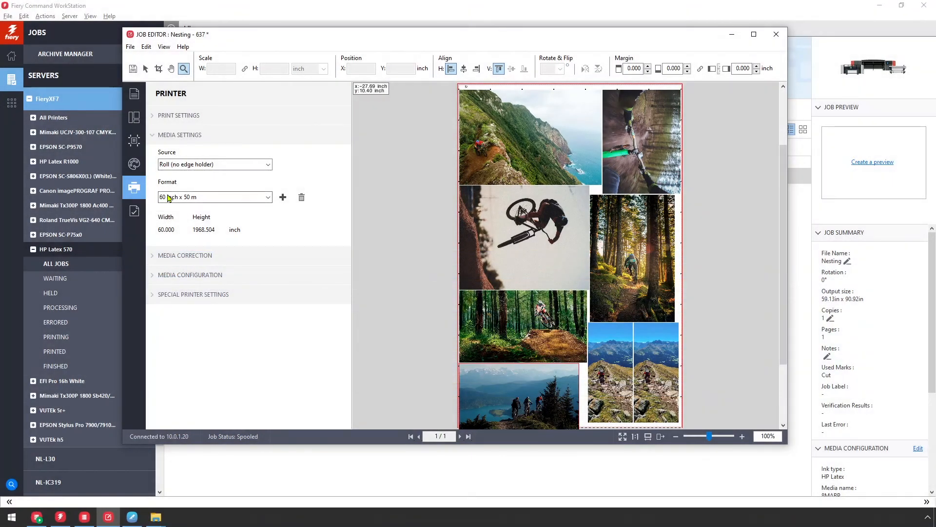
click(180, 197)
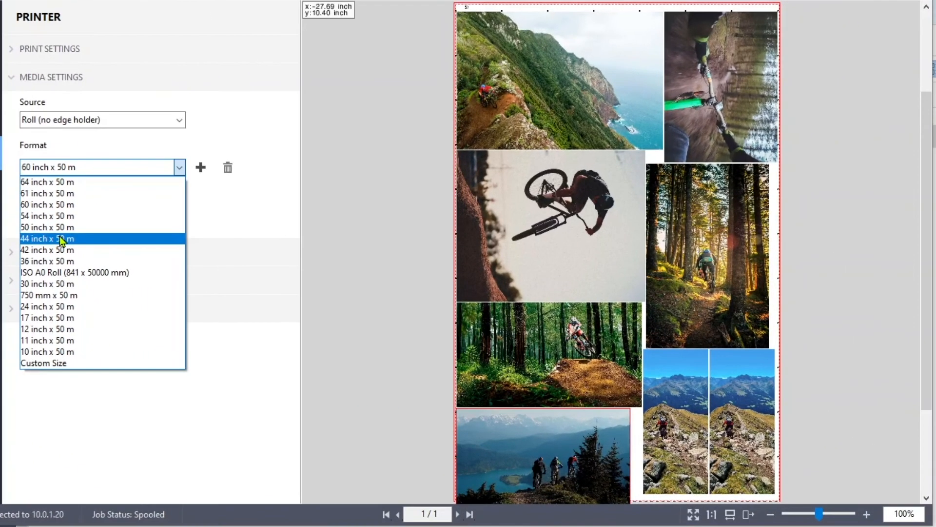
click(59, 237)
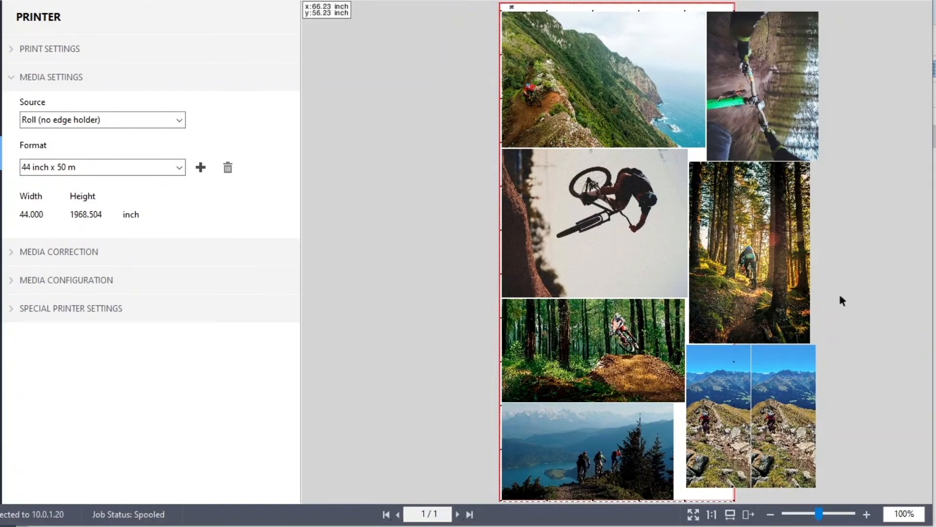
mouse_move(763, 272)
mouse_down()
mouse_move(852, 275)
mouse_move(774, 270)
mouse_up()
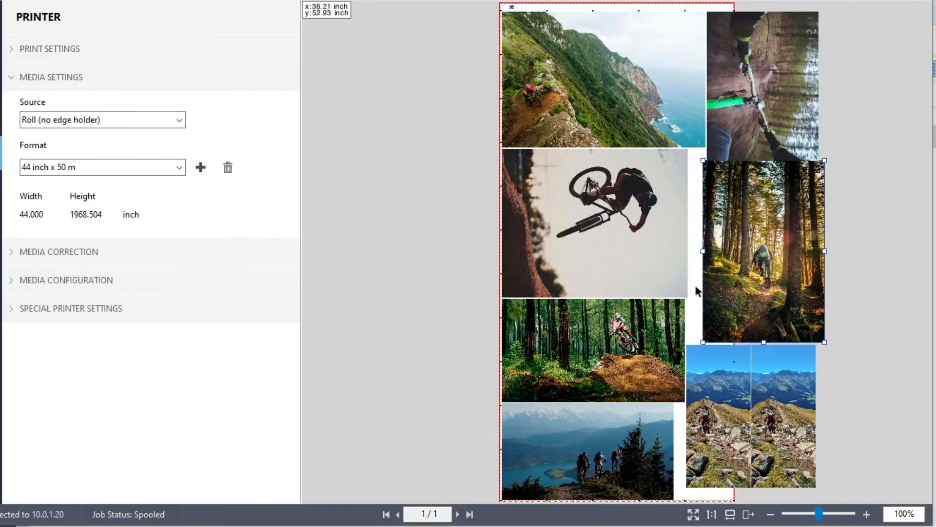
right_click(696, 292)
click(701, 296)
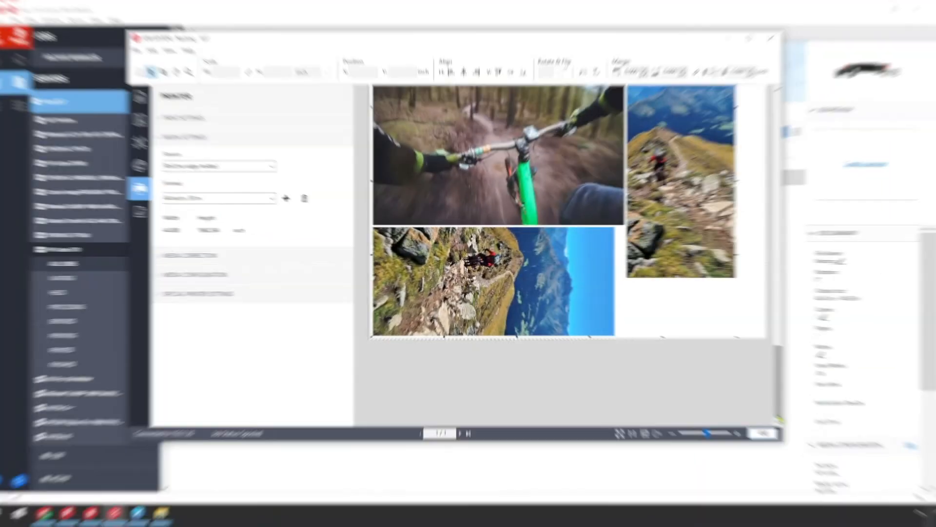
drag(777, 412, 769, 150)
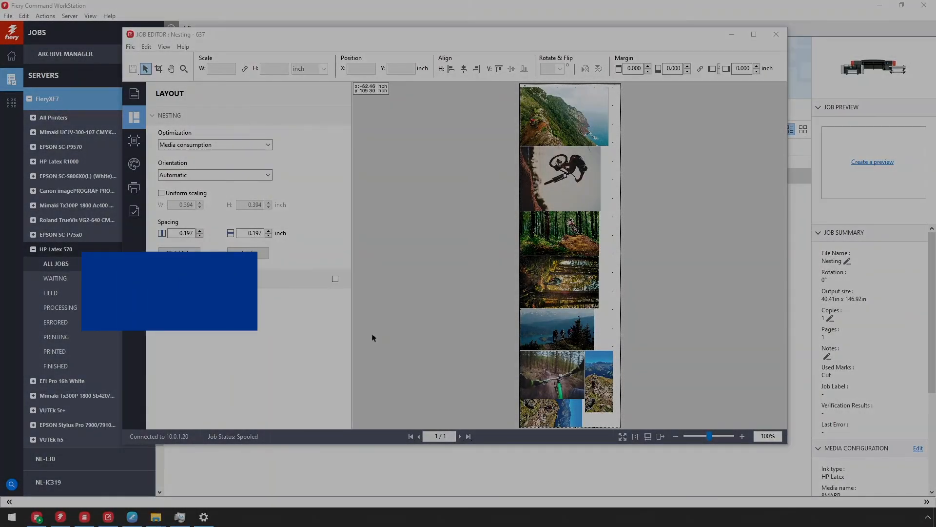
- Enable uniform scaling at 10 x 10 inches for the nested images and apply it to the layout
click(168, 193)
click(172, 204)
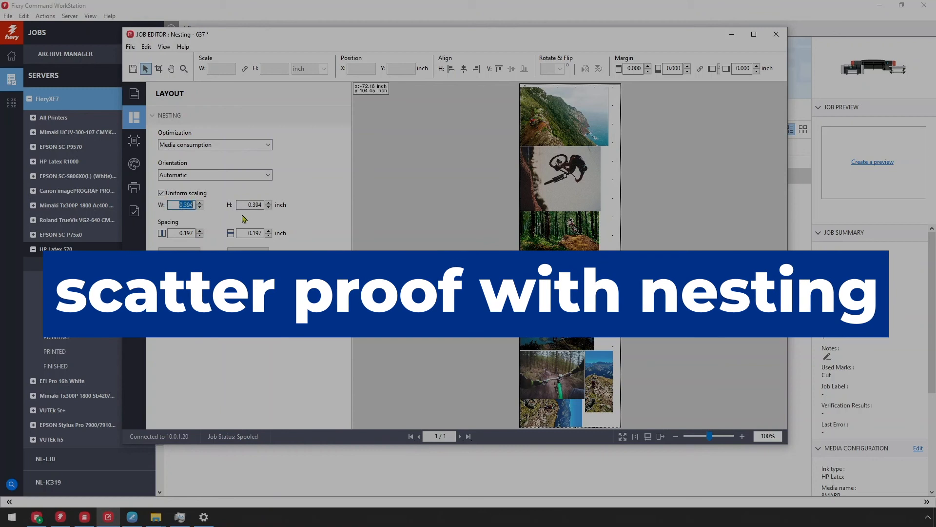
text(10)
key(Tab)
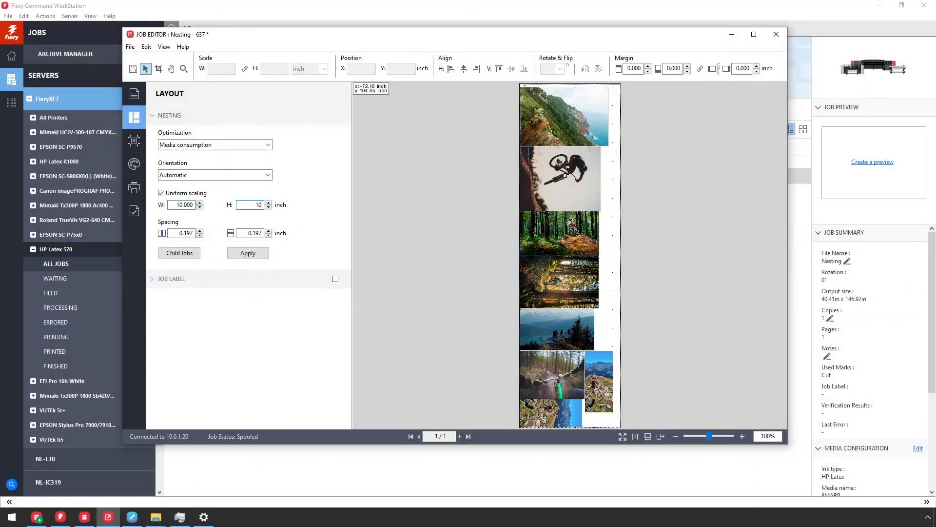
click(245, 253)
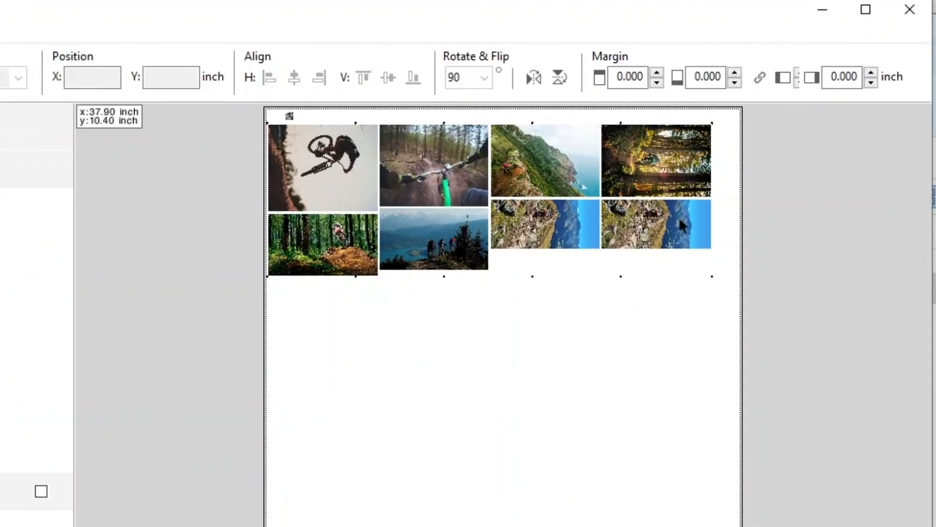
- Remove the cloned mountain trail image at the end of the second row in the nesting
click(661, 144)
right_click(680, 221)
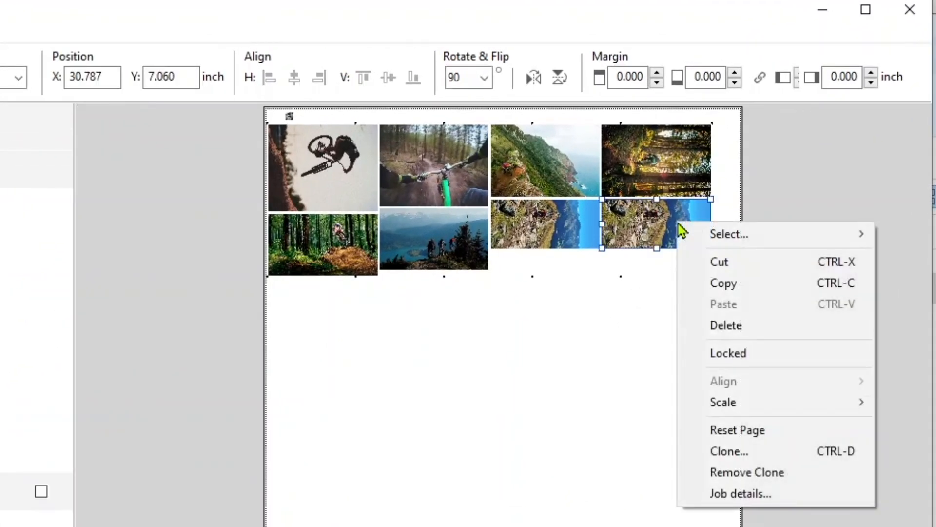
click(719, 471)
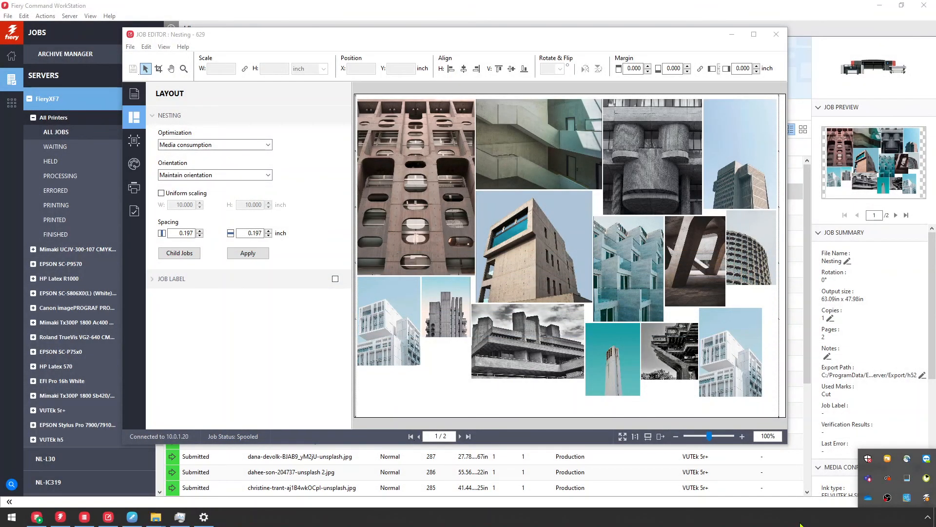
- Open the FieryXF7 server's Server Manager and duplicate the HP Latex 570's Production (Quality) workflow
click(800, 525)
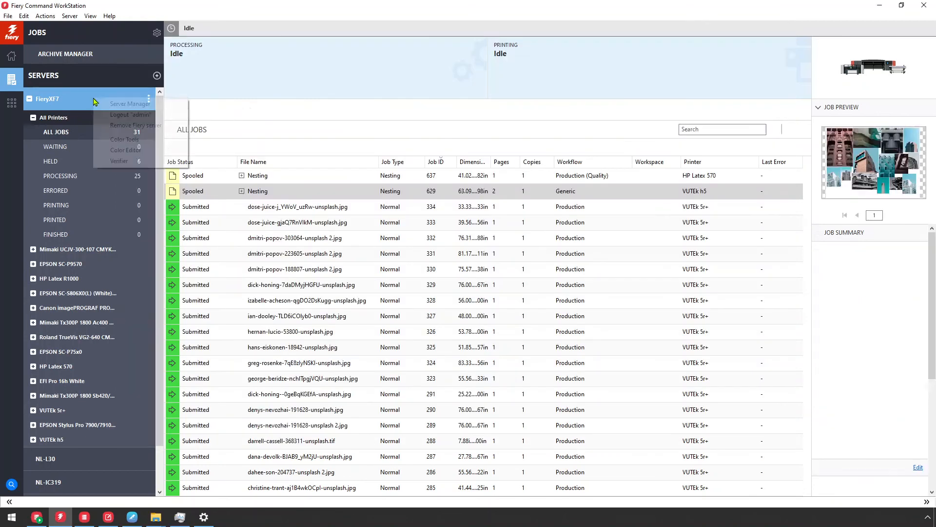
right_click(99, 104)
click(99, 104)
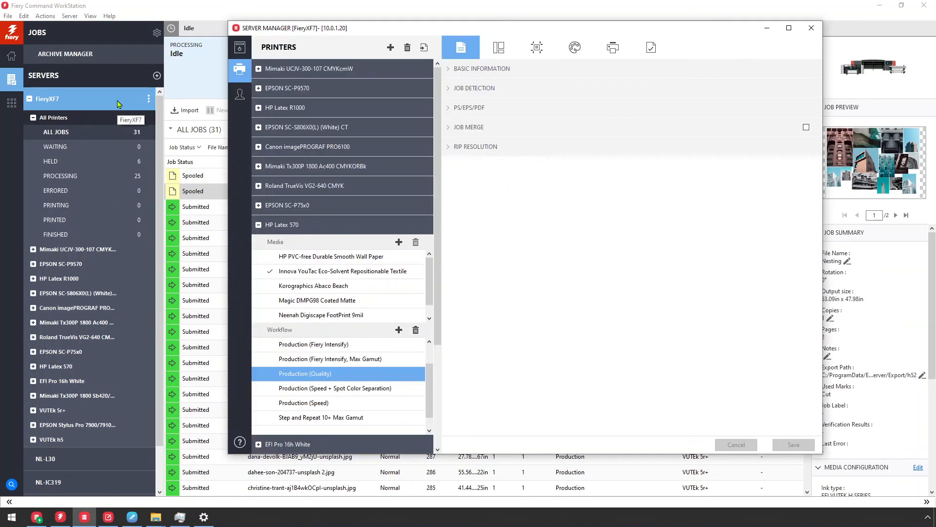
right_click(295, 374)
click(317, 385)
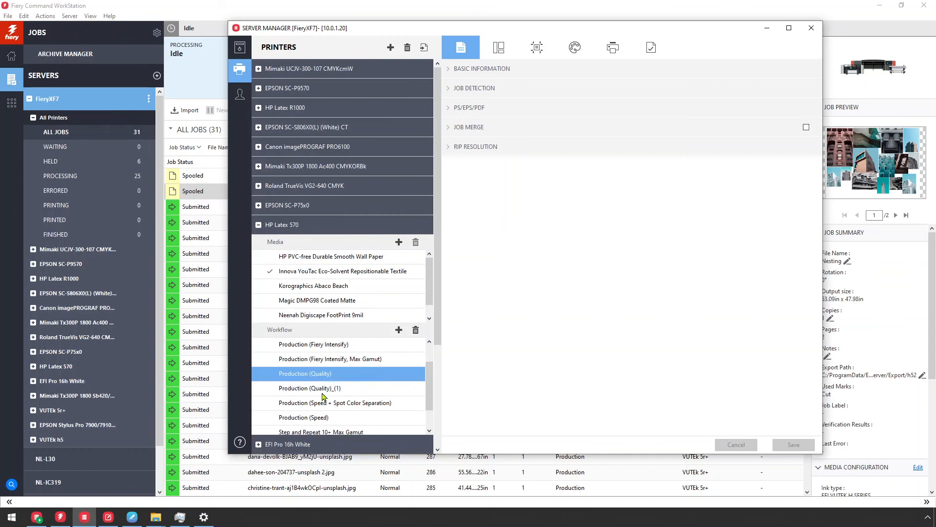
- Rename the duplicated workflow as "Production - Nesting"
right_click(323, 389)
click(347, 385)
key(End)
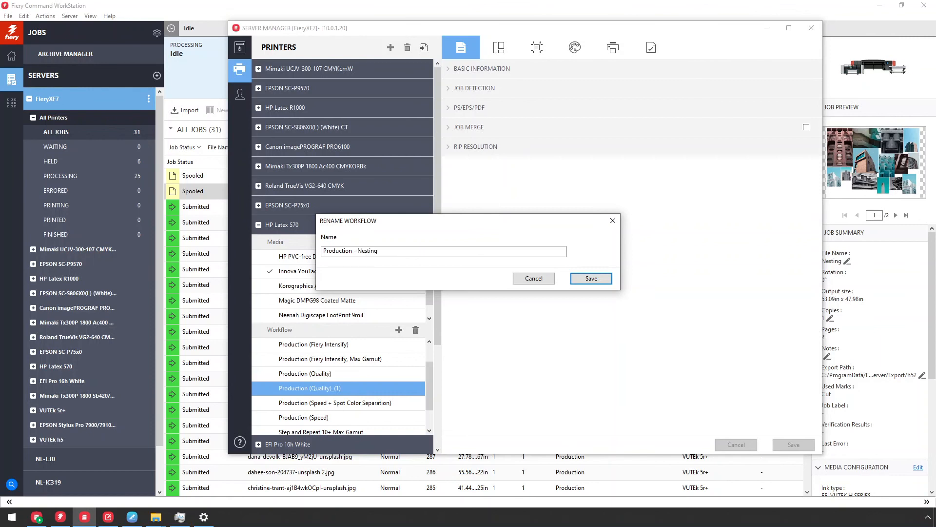
key(Return)
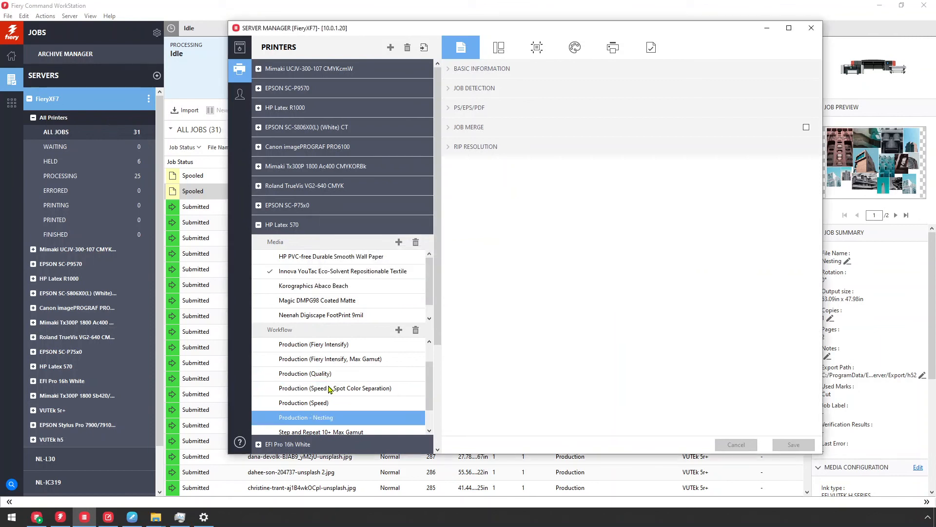
- Configure the Production - Nesting workflow to create a nesting after at least 80% of the line is filled, and save it
click(500, 47)
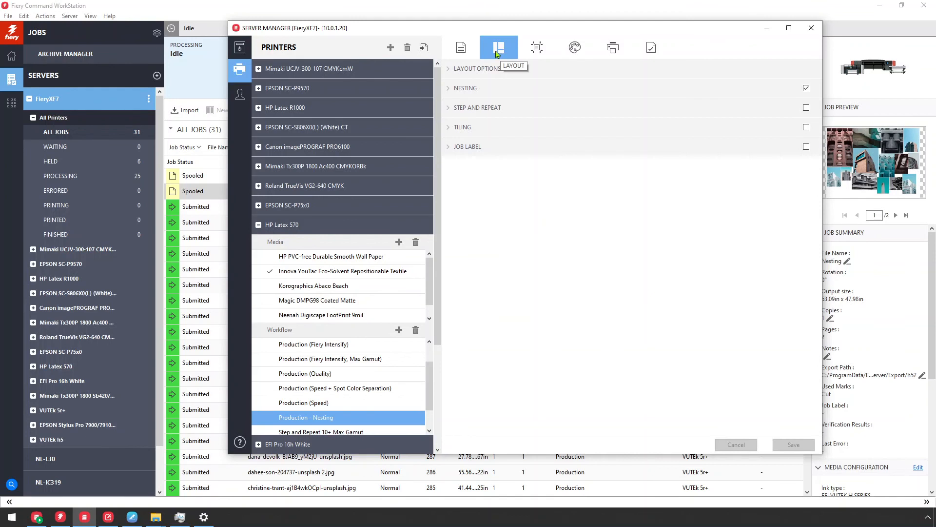
click(456, 88)
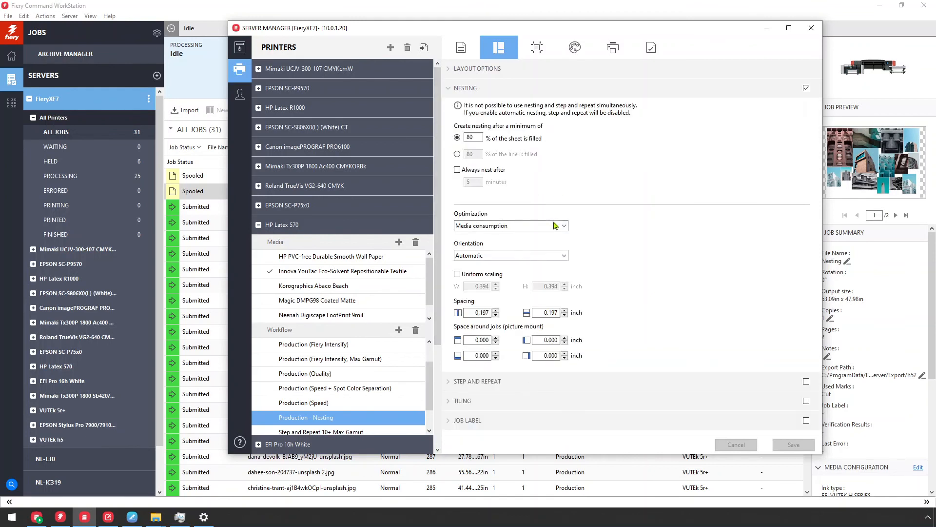
click(565, 255)
click(565, 255)
click(458, 155)
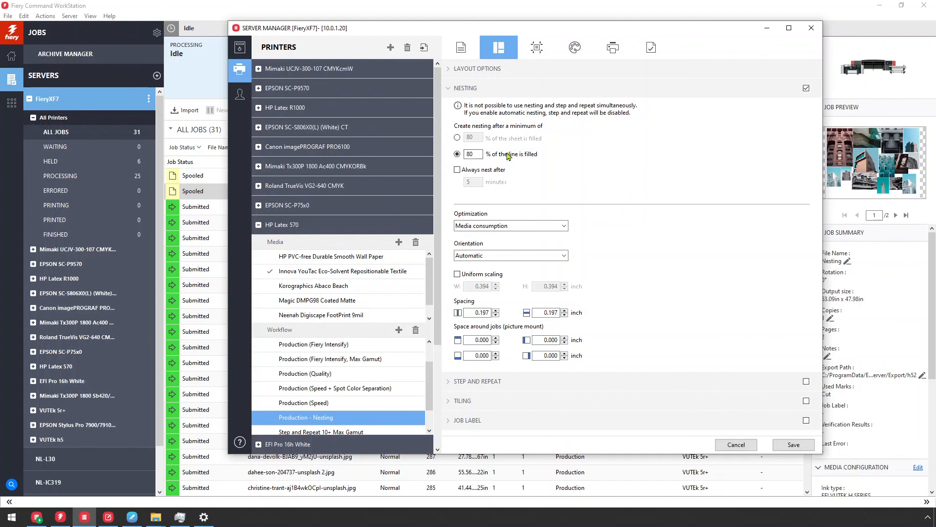
click(458, 139)
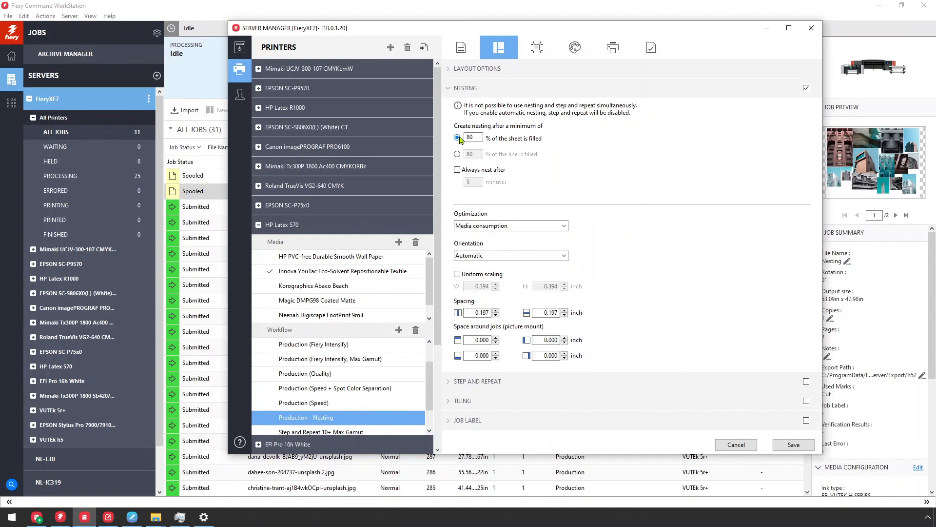
click(458, 154)
click(787, 445)
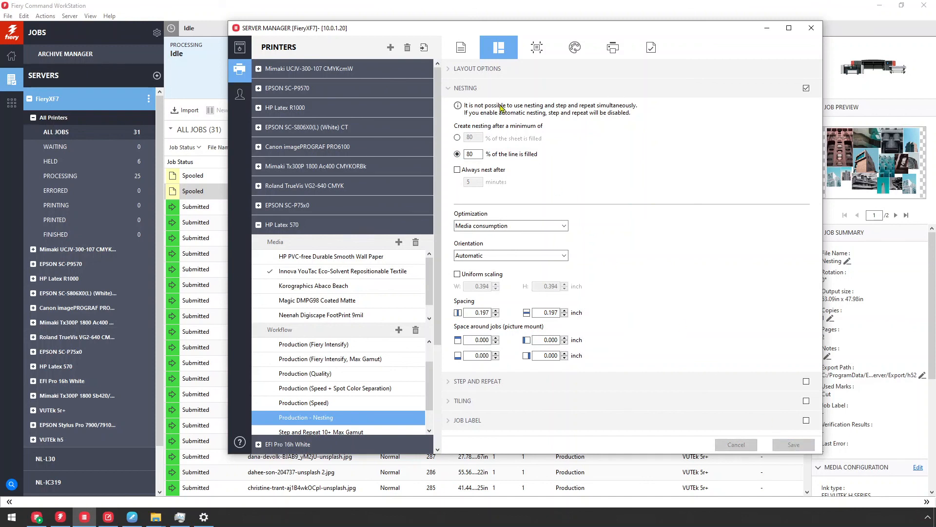
- Assign the HP Latex 570 folder inside C:\EFI Hotfolders as the workflow's hot folder and save the change
click(461, 47)
click(449, 90)
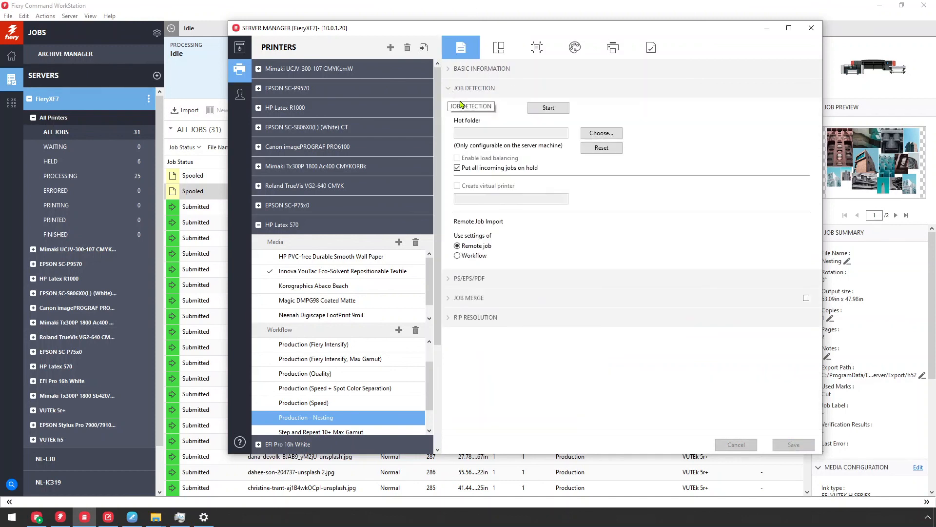
click(601, 132)
click(349, 190)
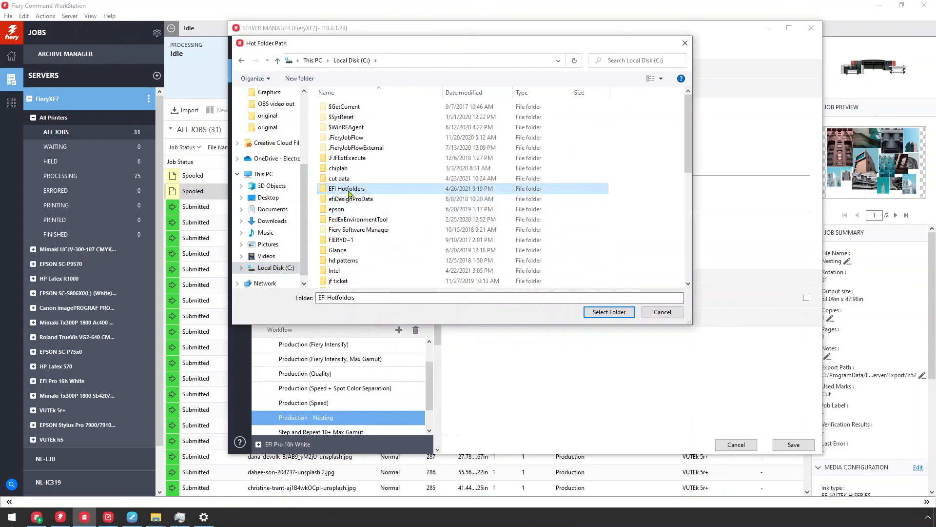
double_click(349, 190)
click(345, 178)
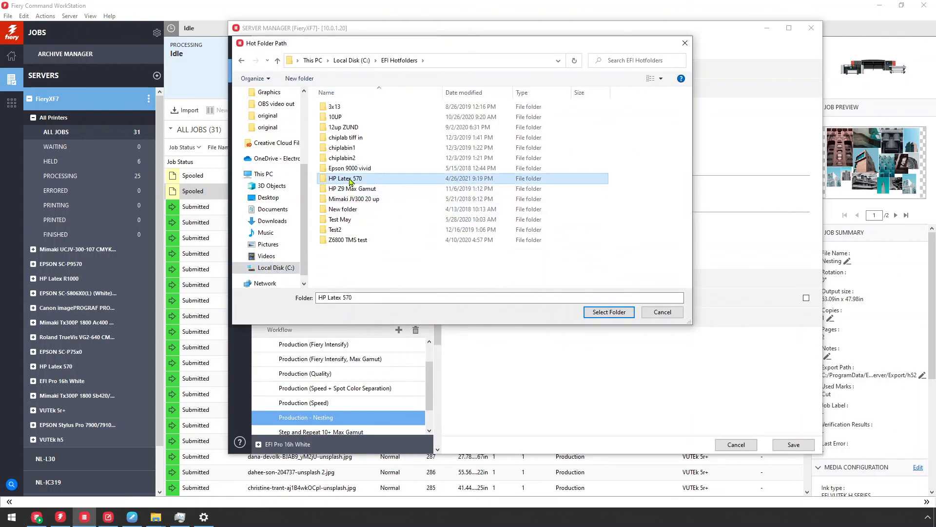
click(609, 312)
click(793, 444)
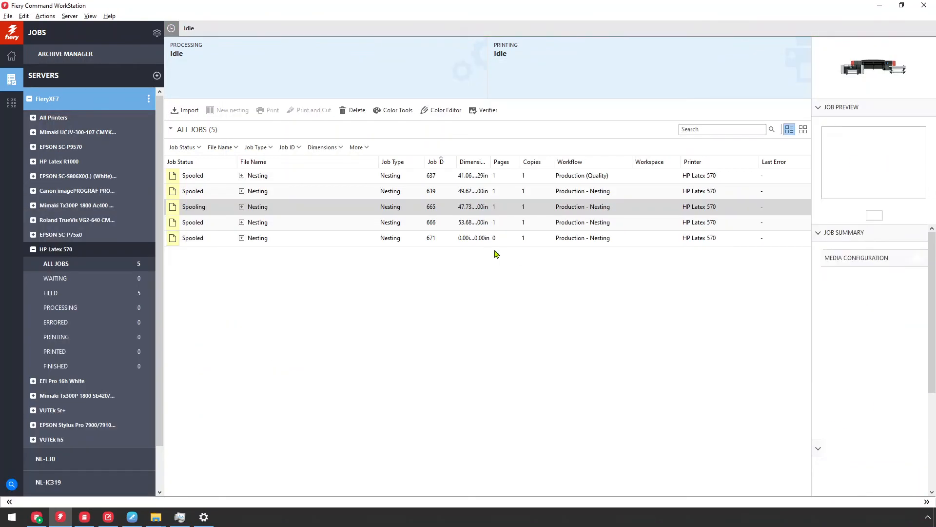
- Look through the HP Latex 570's automatic nestings, then open VUTEk h5 nesting job 675 in the Job Editor
click(487, 223)
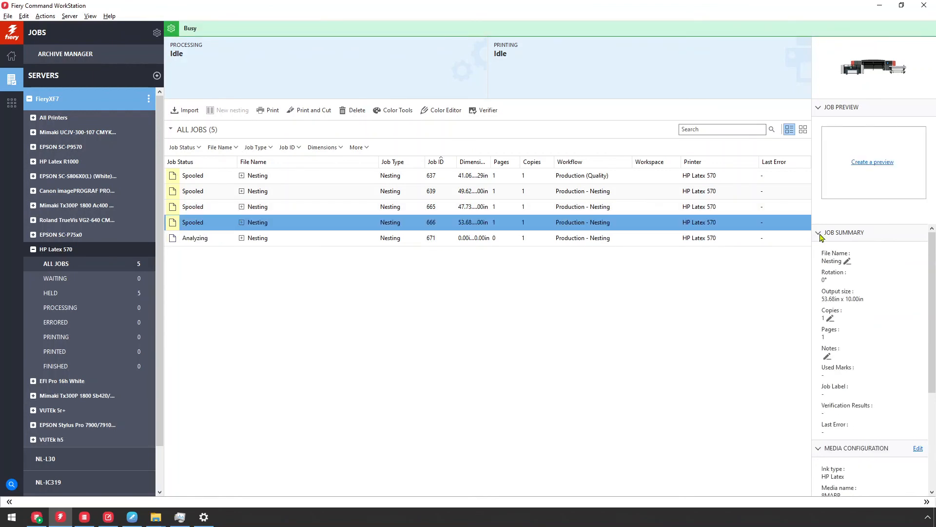
click(374, 239)
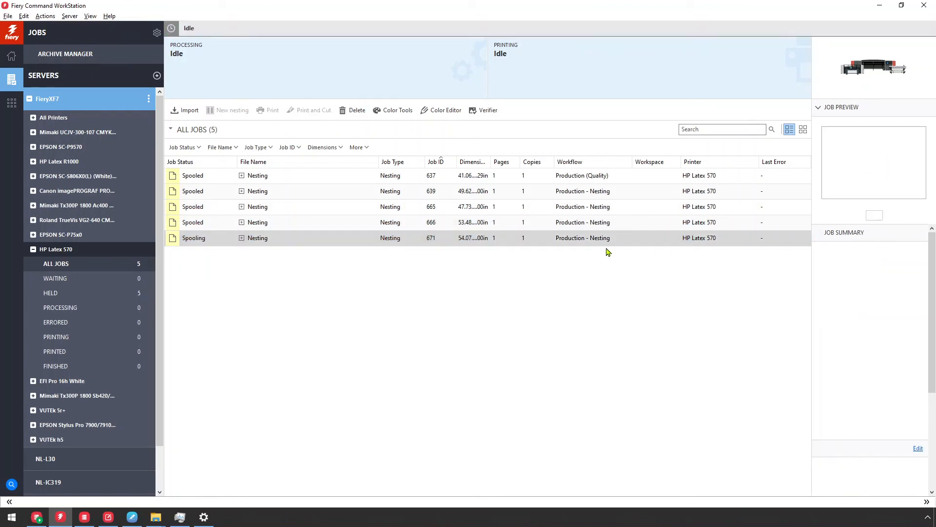
click(412, 190)
click(439, 207)
click(470, 222)
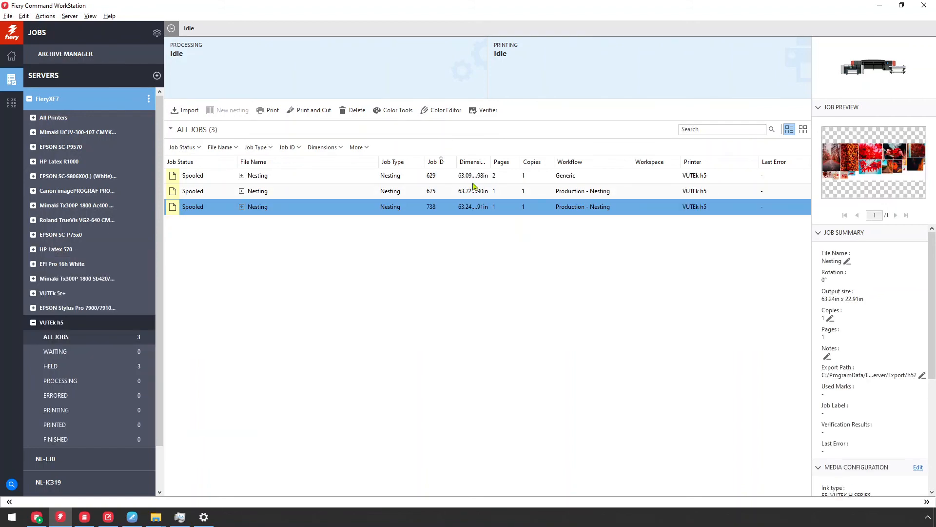
double_click(473, 191)
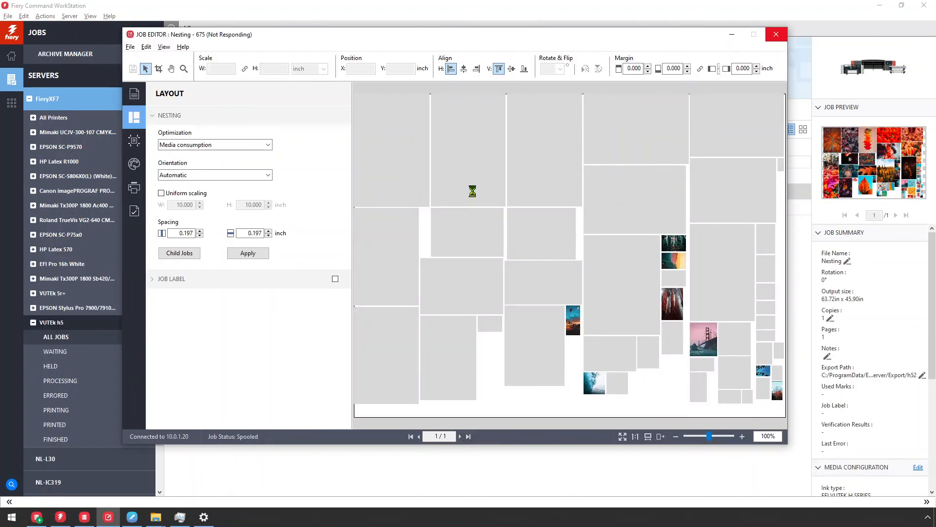